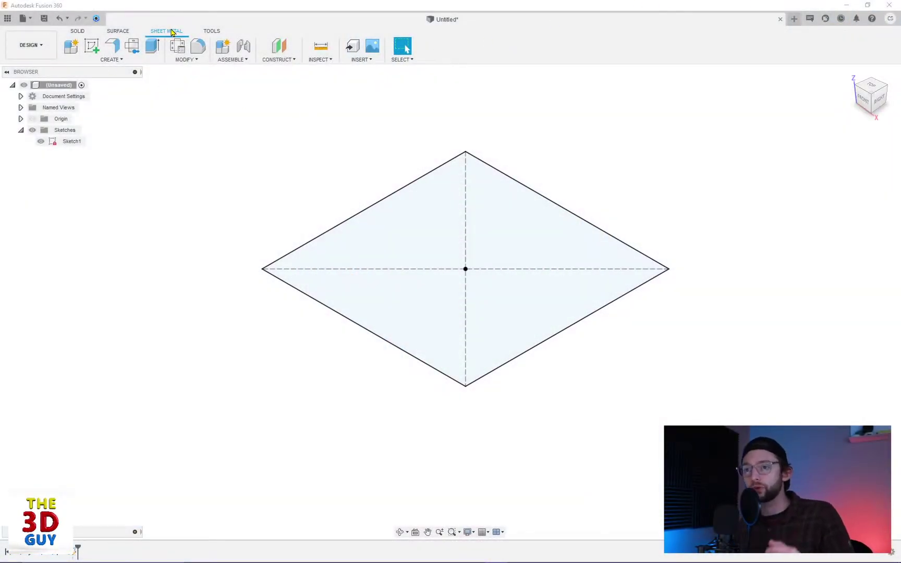
Step: Start a flange on the upper-right and lower-left sketch edges and raise the walls to 0.80 in
{"action": "left_click", "coordinate": [111, 51]}
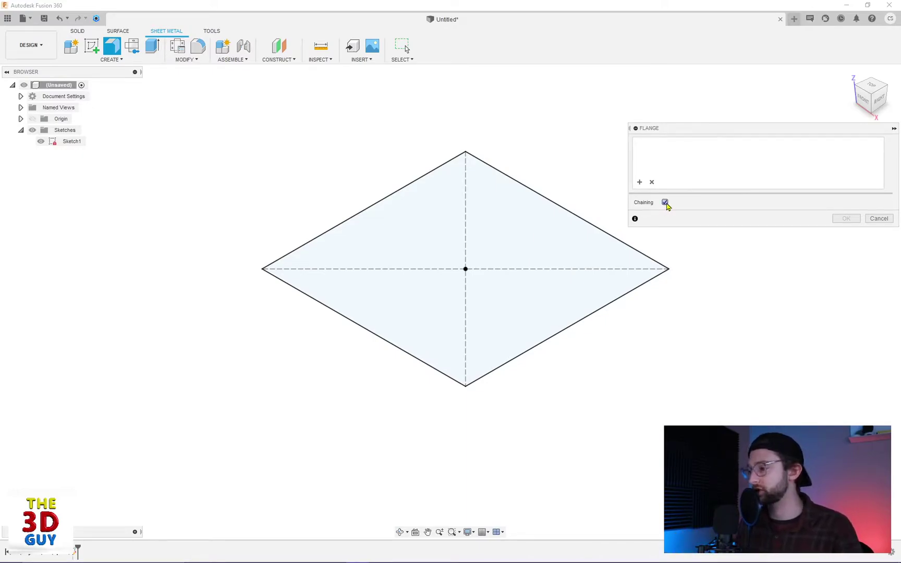
{"action": "left_click", "coordinate": [597, 230]}
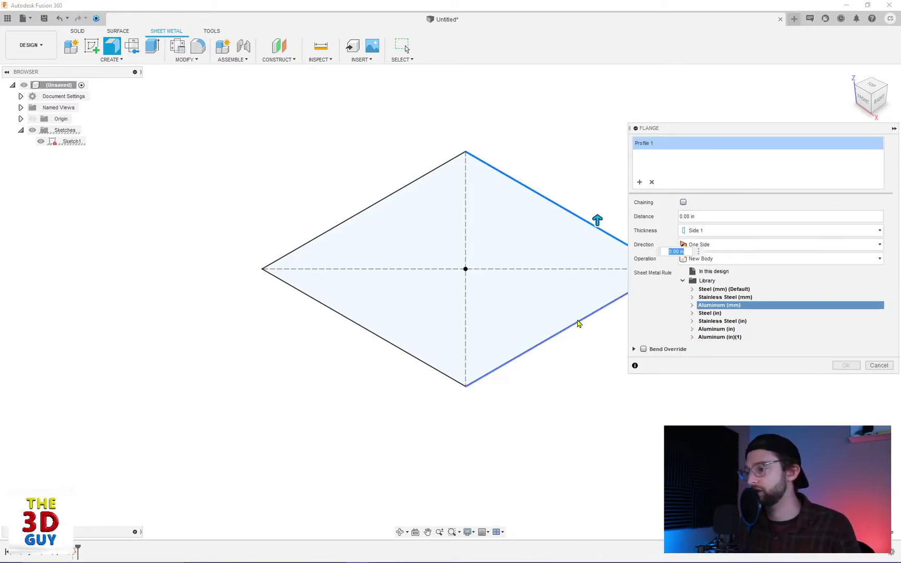
{"action": "left_click", "coordinate": [392, 347]}
{"action": "scroll", "coordinate": [104, 297], "scroll_direction": "down", "scroll_amount": 2}
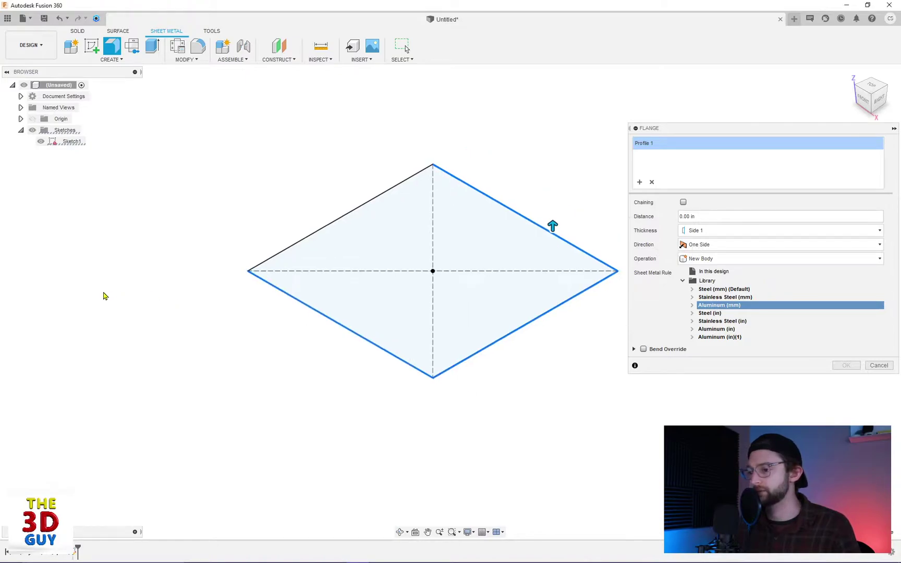
{"action": "scroll", "coordinate": [562, 296], "scroll_direction": "up", "scroll_amount": 2}
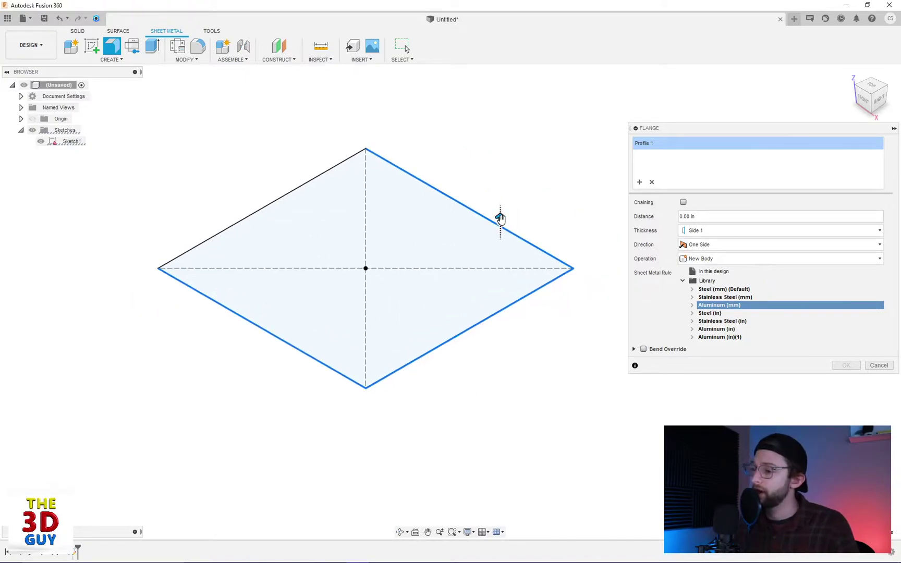
{"action": "left_click_drag", "start_coordinate": [500, 218], "coordinate": [487, 138]}
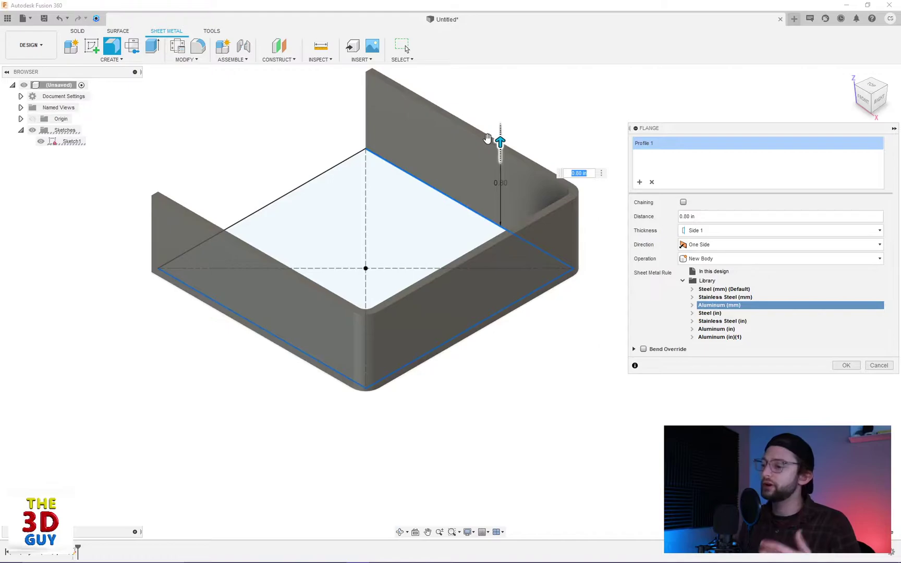
Step: Place the flange wall thickness on Side 2
{"action": "left_click", "coordinate": [686, 233]}
{"action": "left_click", "coordinate": [699, 253]}
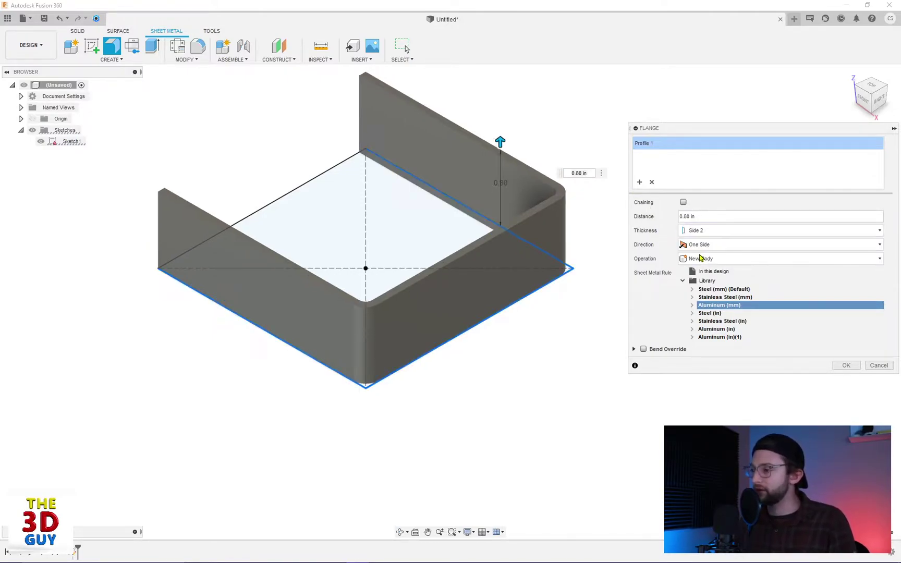
{"action": "left_click", "coordinate": [702, 232]}
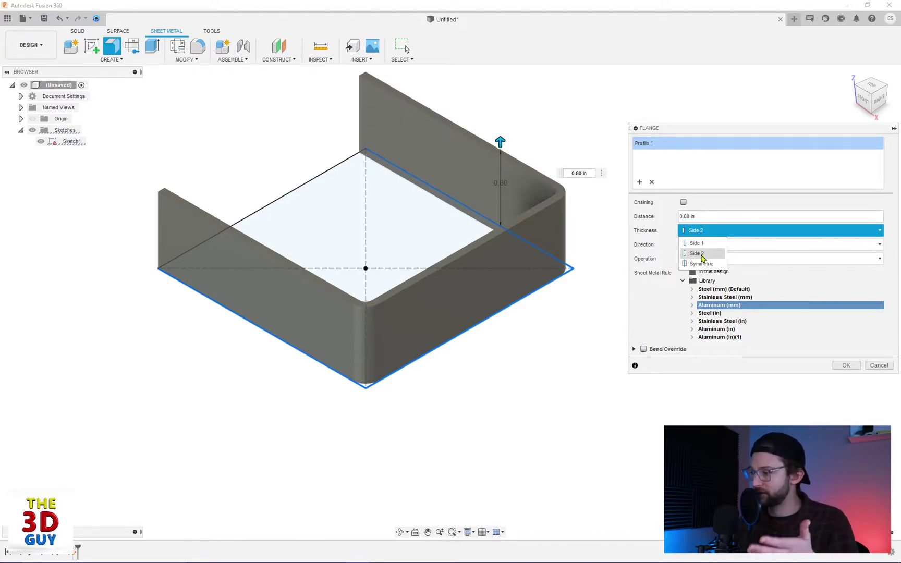
{"action": "left_click", "coordinate": [668, 263]}
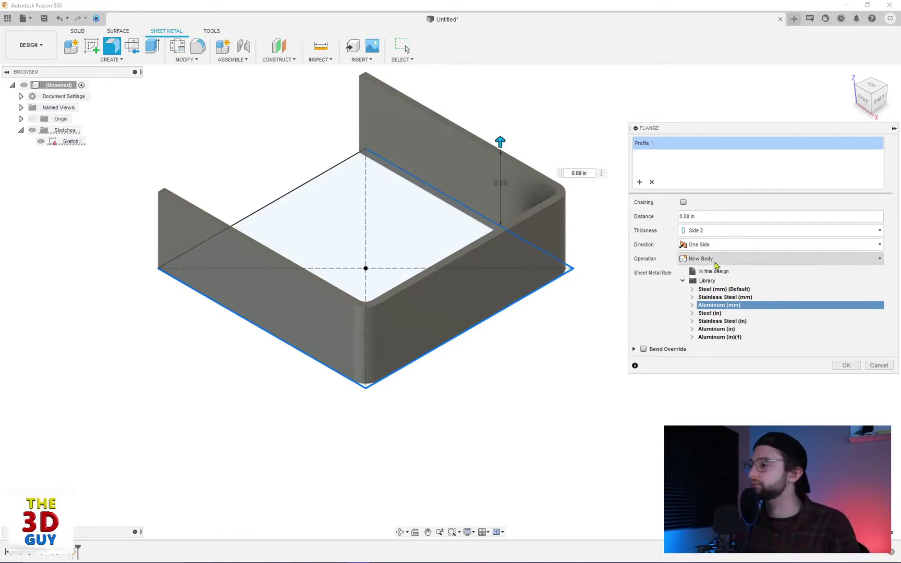
Step: Keep New Body as the operation and expand the Aluminum (mm) rule (2.00 mm, 0.44 K factor)
{"action": "left_click", "coordinate": [715, 260]}
{"action": "left_click", "coordinate": [656, 309]}
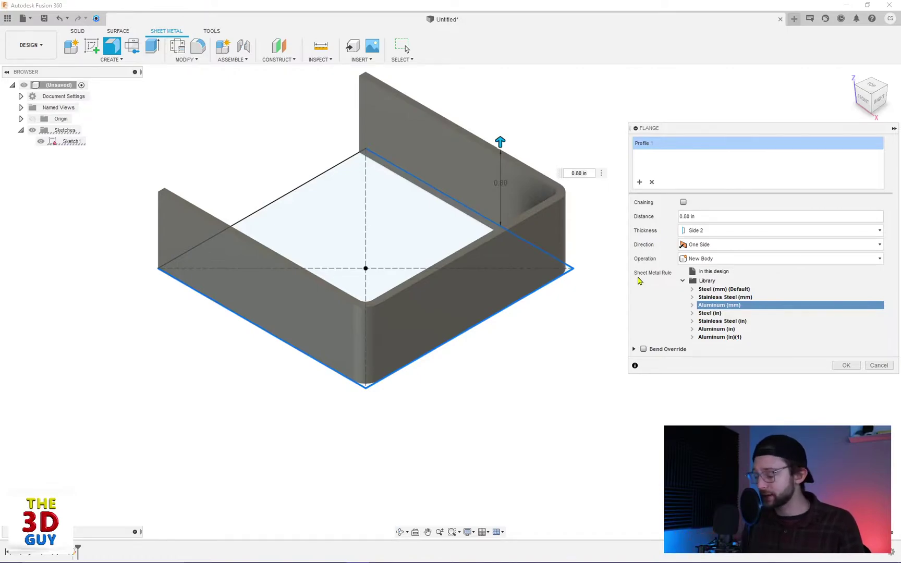
{"action": "left_click", "coordinate": [691, 306]}
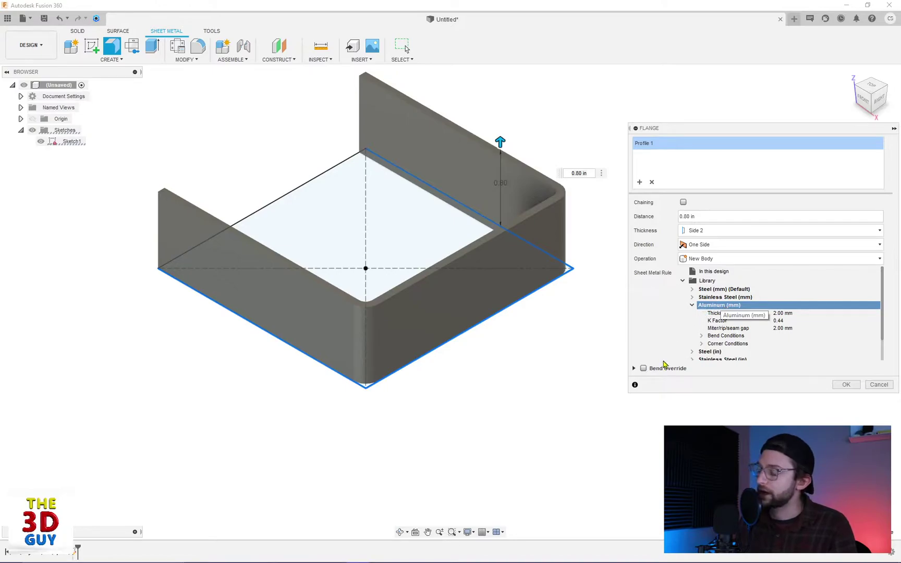
Step: Toggle Bend Override on and back off so the Aluminum (mm) rule's bend settings apply
{"action": "left_click", "coordinate": [644, 368]}
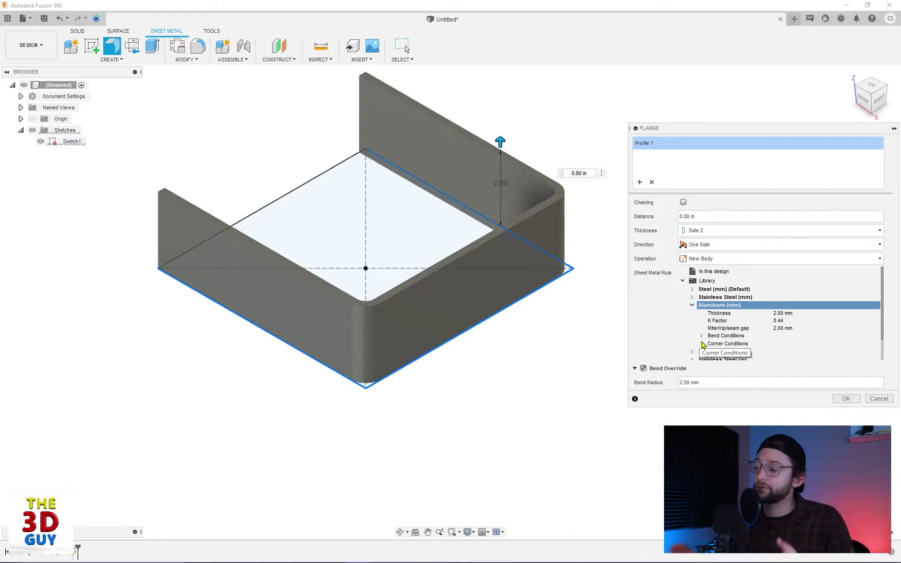
{"action": "left_click", "coordinate": [644, 369]}
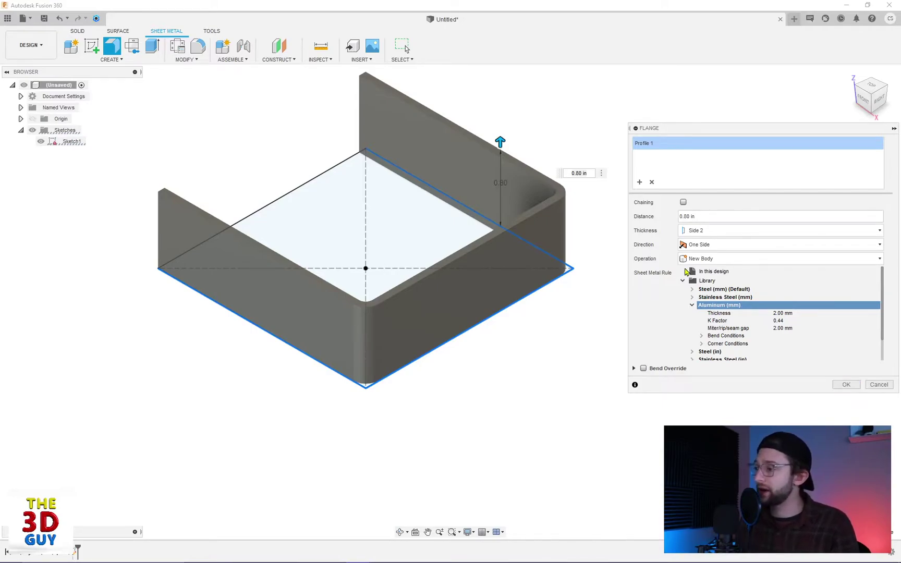
Step: Deselect the back-right, front-right and last remaining edges to clear the flange selection
{"action": "left_click", "coordinate": [547, 258]}
{"action": "left_click", "coordinate": [529, 295]}
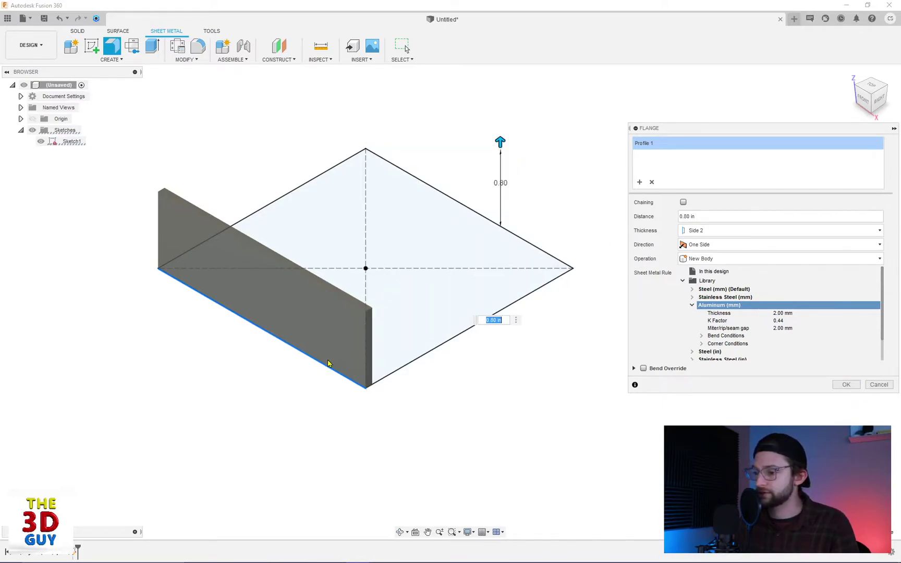
{"action": "left_click", "coordinate": [325, 368]}
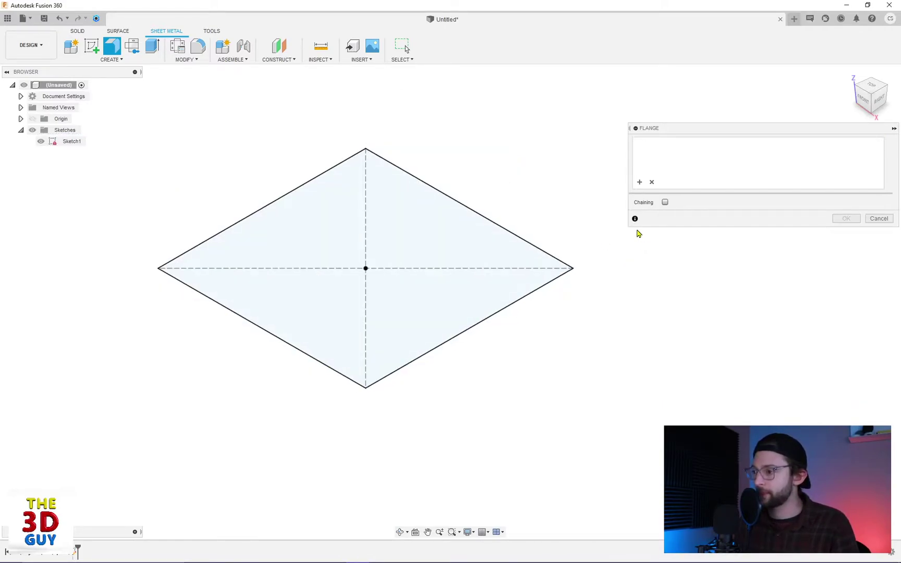
Step: Enable Chaining, select the whole diamond profile, and create the flat plate
{"action": "left_click", "coordinate": [665, 203]}
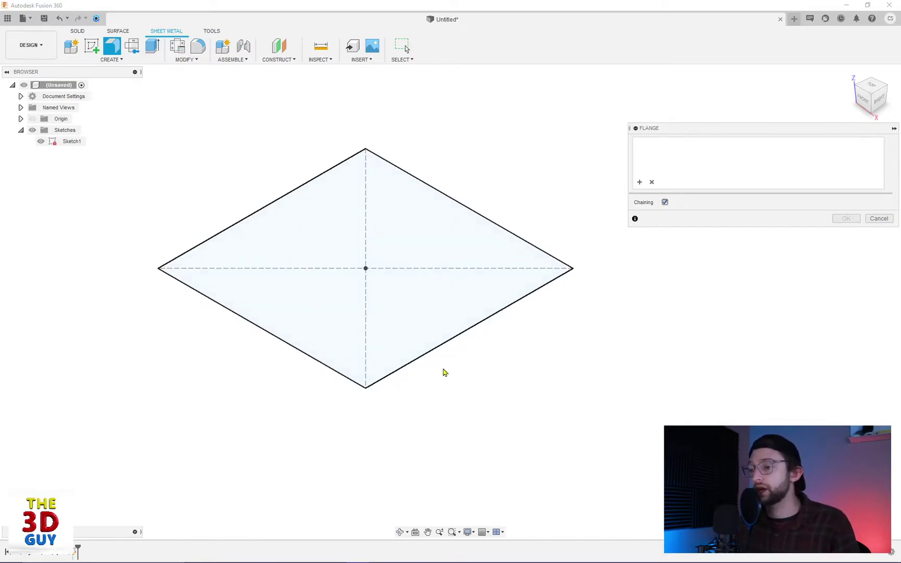
{"action": "left_click", "coordinate": [393, 249]}
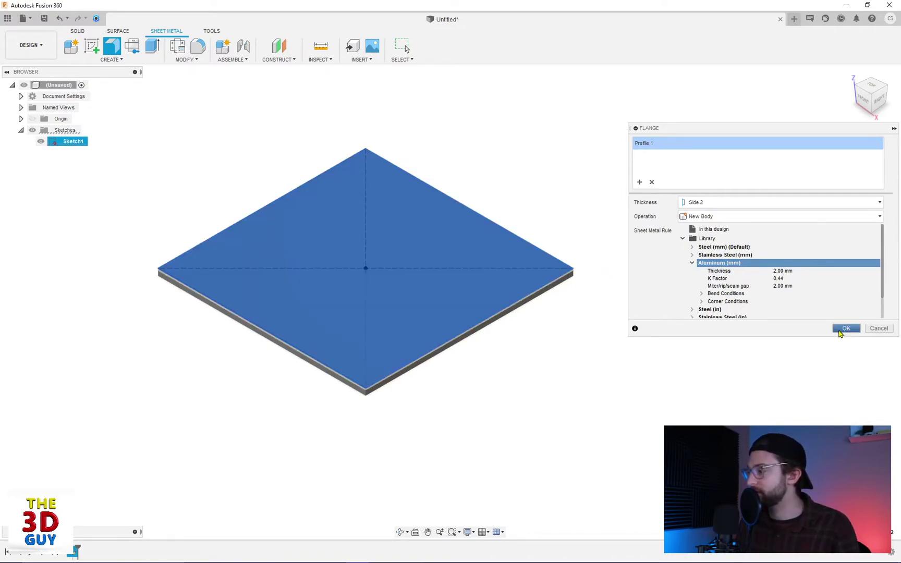
{"action": "left_click", "coordinate": [844, 329]}
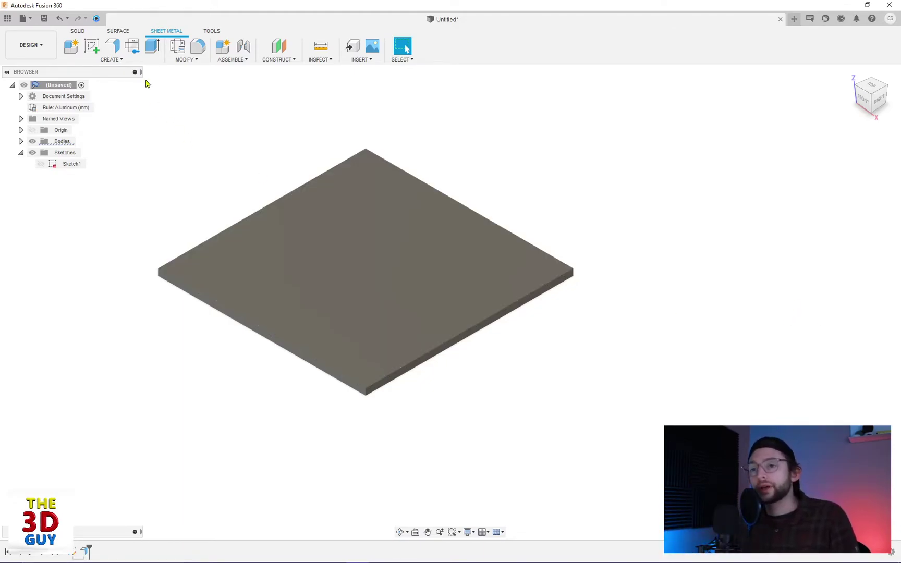
Step: Start a flange on the plate's back-right top edge, 0.90 in tall and tilted to 100 degrees
{"action": "left_click", "coordinate": [112, 45]}
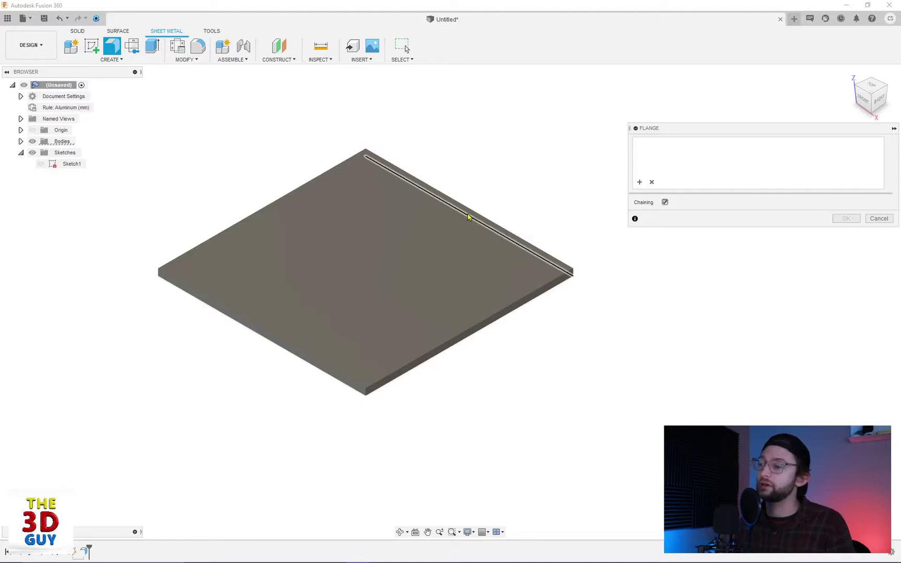
{"action": "left_click", "coordinate": [469, 209]}
{"action": "left_click_drag", "start_coordinate": [468, 183], "coordinate": [469, 115]}
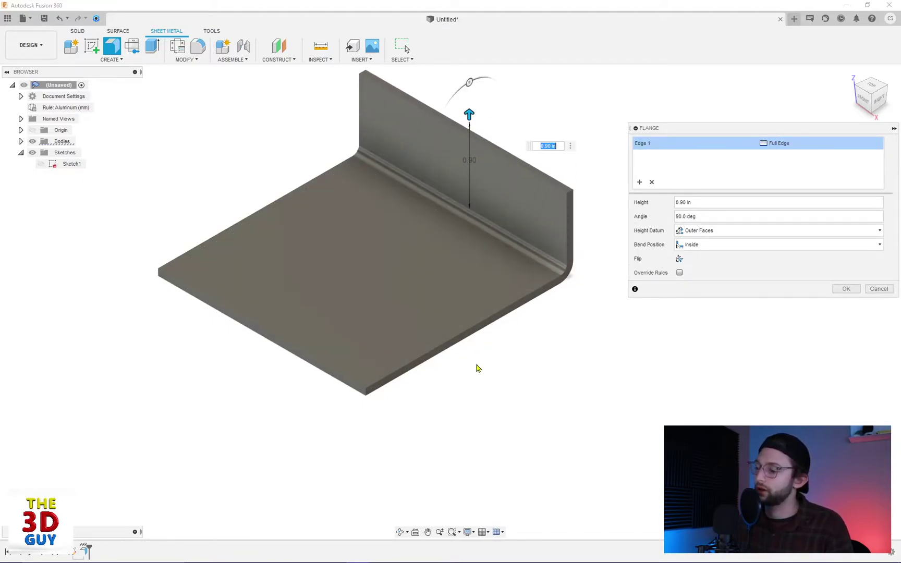
{"action": "middle_click_drag", "start_coordinate": [476, 368], "coordinate": [509, 340], "text": "shift"}
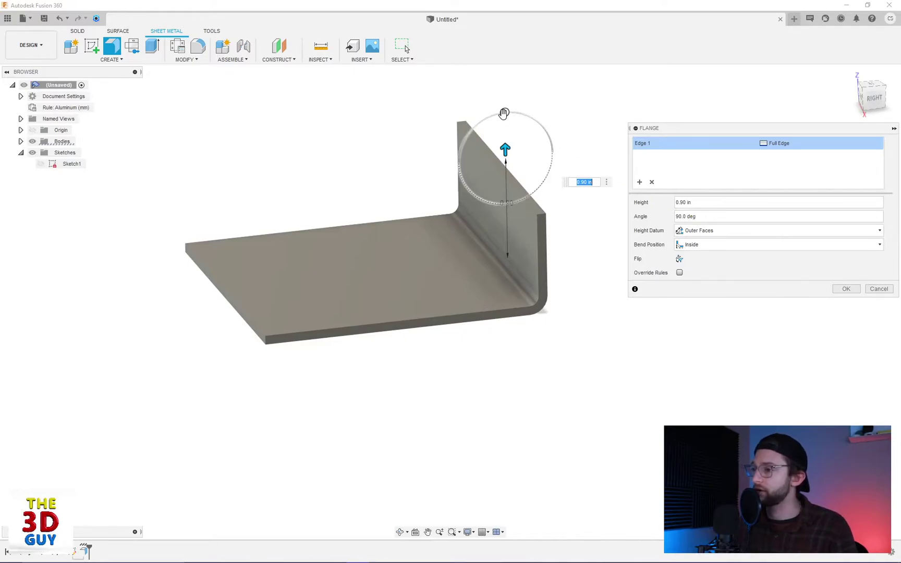
{"action": "left_click_drag", "start_coordinate": [504, 113], "coordinate": [483, 116]}
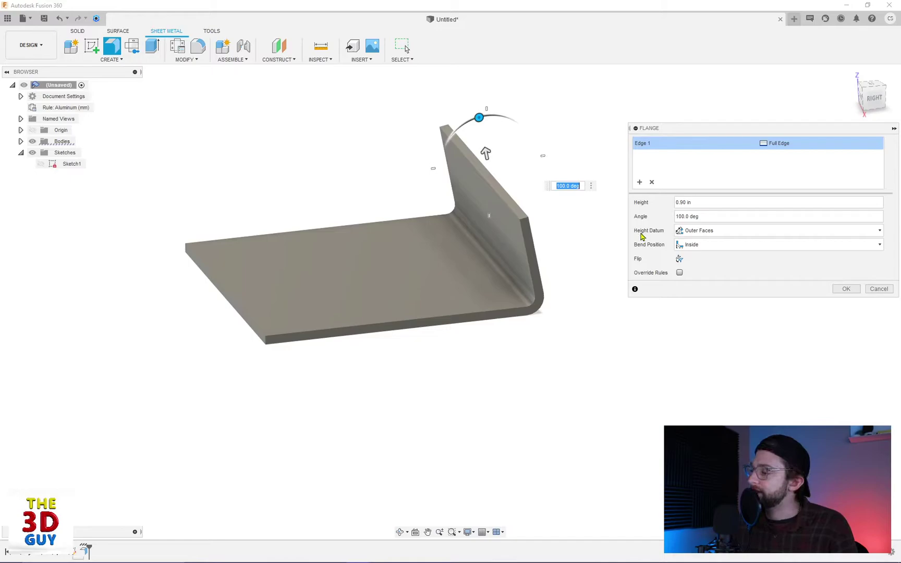
{"action": "middle_click_drag", "start_coordinate": [565, 350], "coordinate": [553, 344], "text": "shift"}
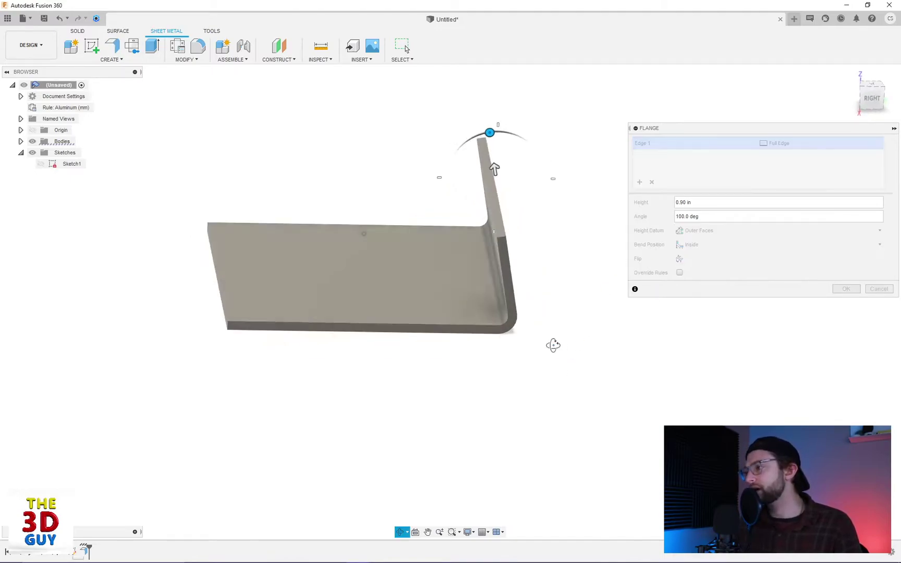
Step: Switch to the Right view and check the Height Datum options, leaving Outer Faces
{"action": "left_click", "coordinate": [872, 99]}
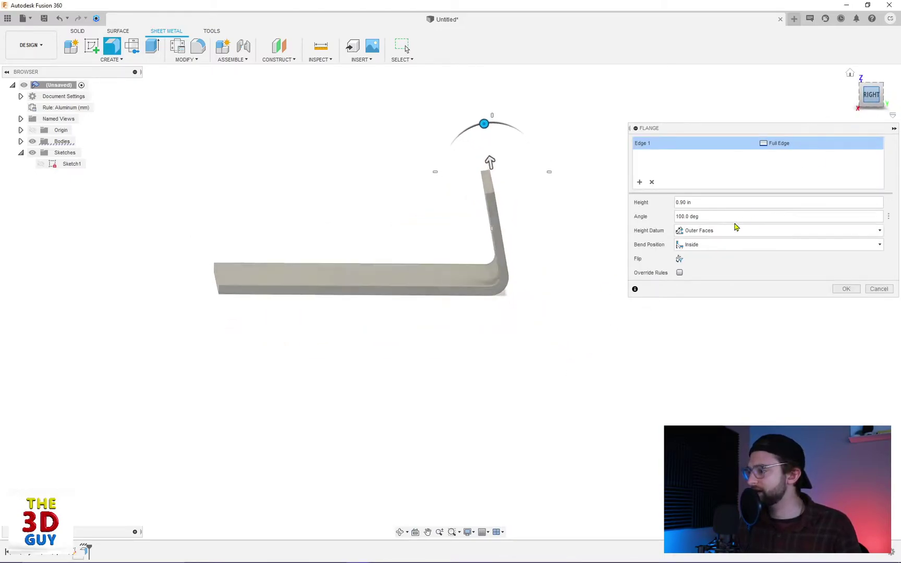
{"action": "left_click", "coordinate": [680, 235]}
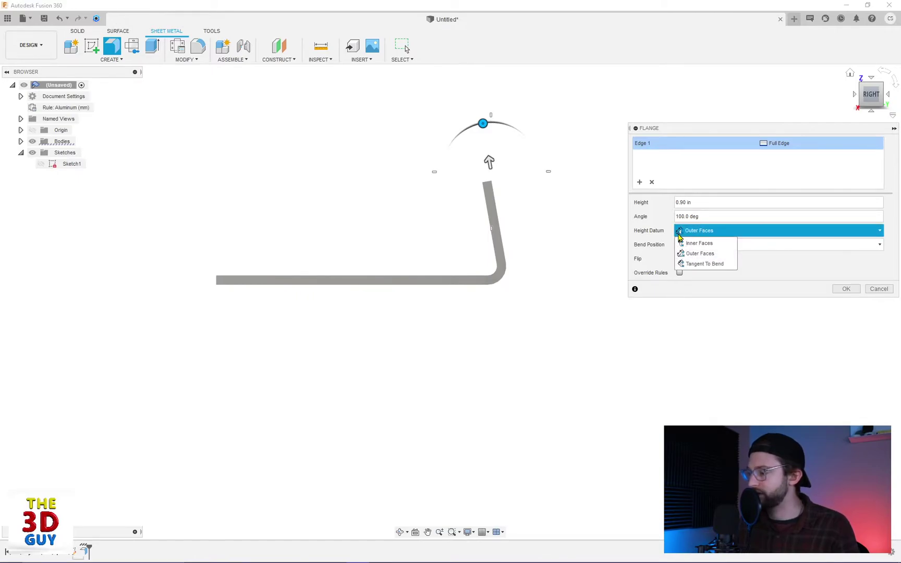
{"action": "left_click", "coordinate": [571, 295]}
{"action": "left_click", "coordinate": [709, 235]}
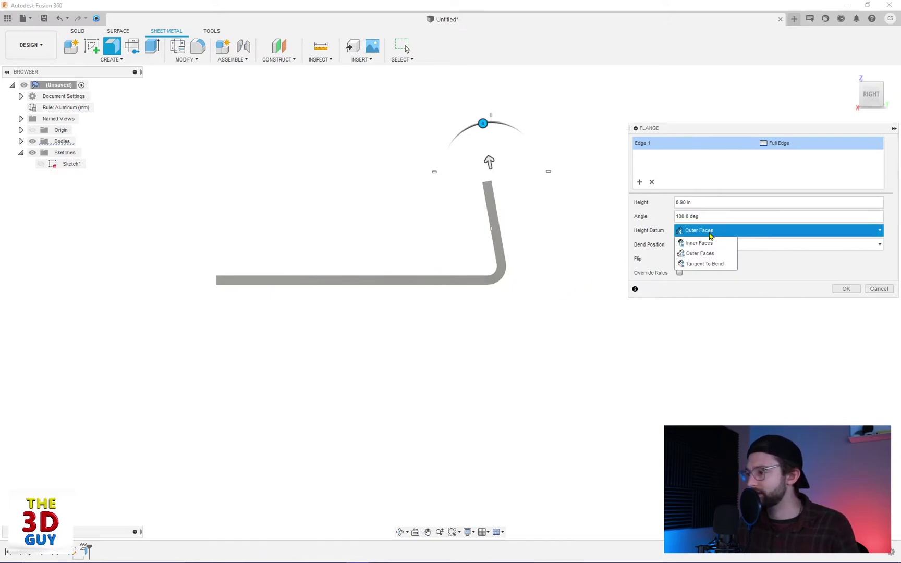
{"action": "left_click", "coordinate": [694, 237]}
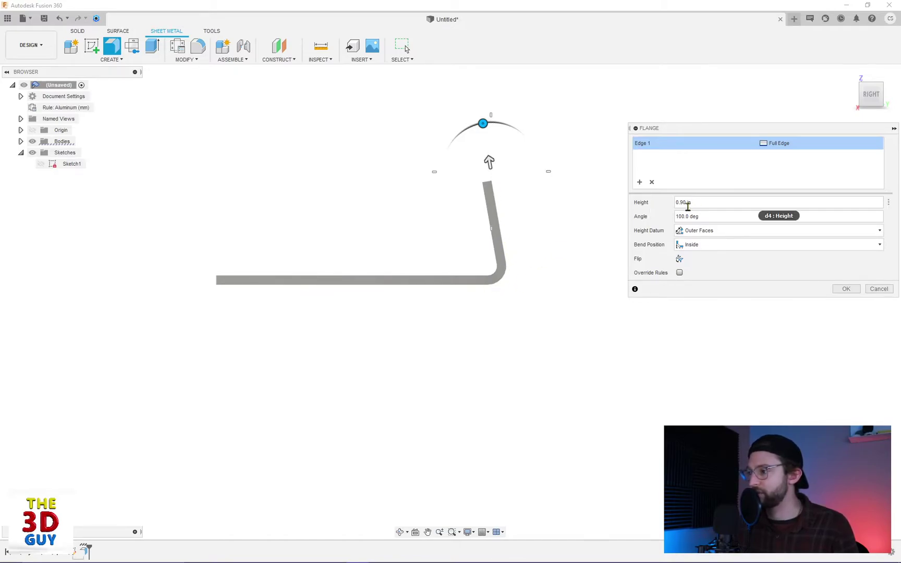
Step: Try Inner Faces and Tangent To Bend, settle on Inner Faces, and keep the bend Inside
{"action": "left_click", "coordinate": [706, 230]}
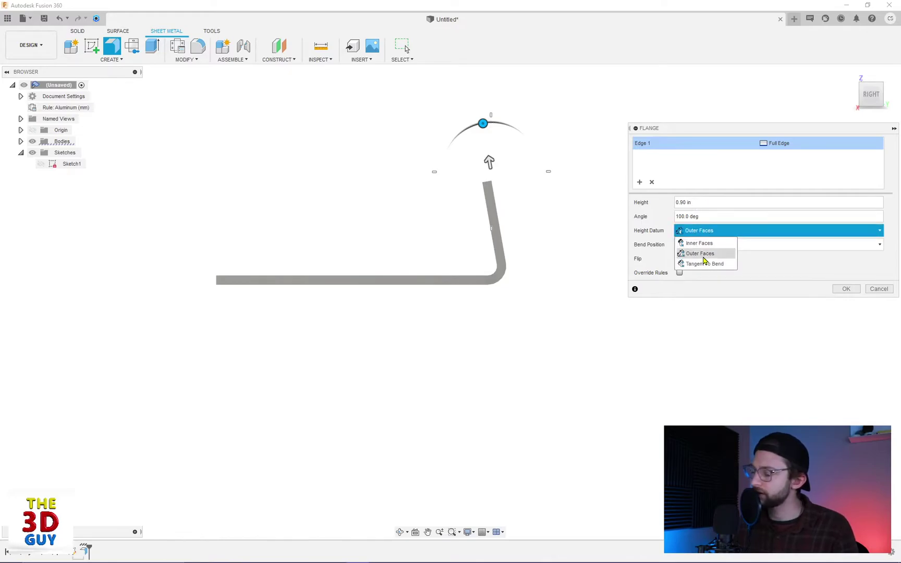
{"action": "left_click", "coordinate": [701, 243]}
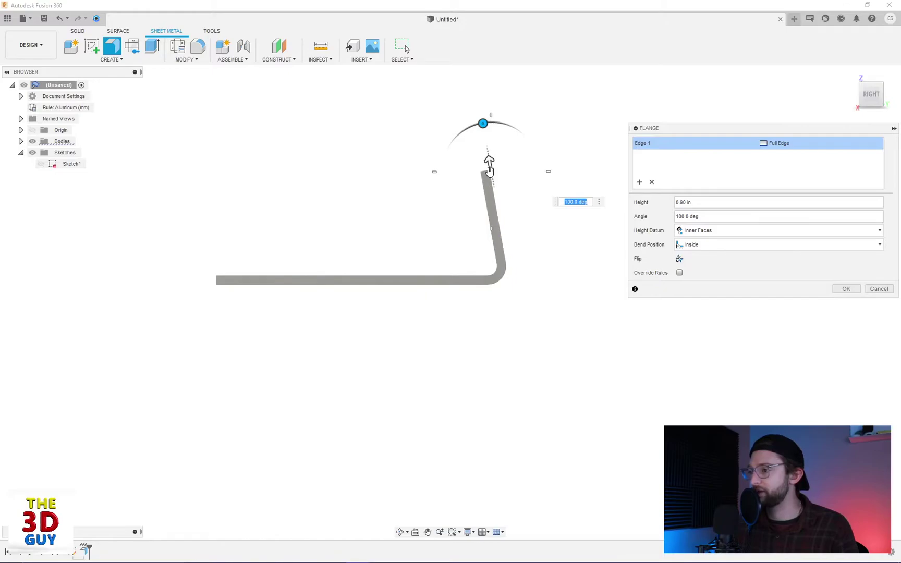
{"action": "left_click", "coordinate": [708, 233]}
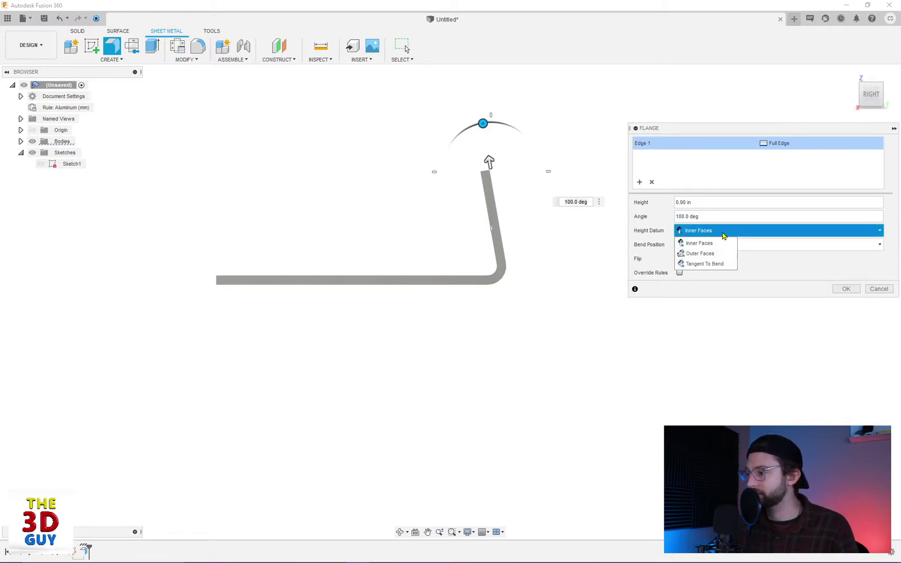
{"action": "left_click", "coordinate": [718, 264]}
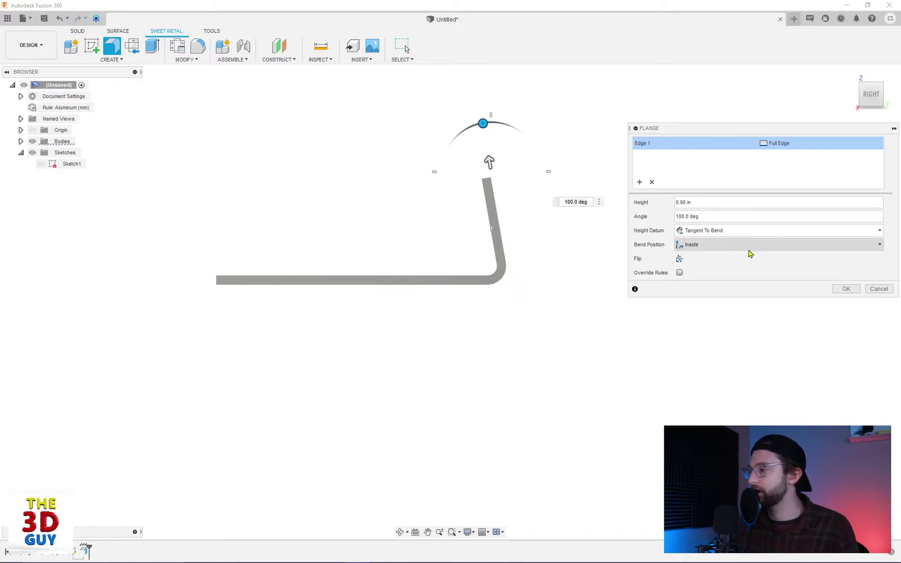
{"action": "left_click", "coordinate": [712, 233]}
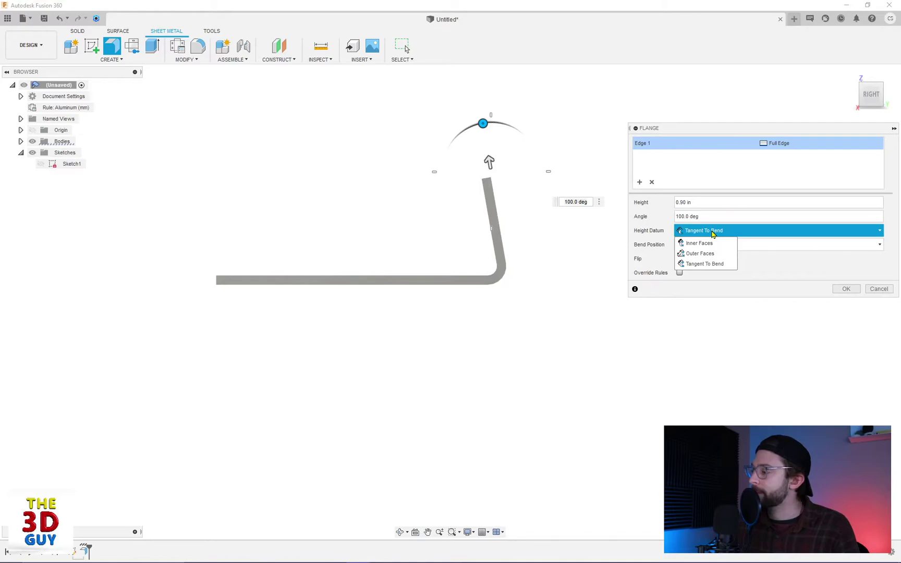
{"action": "left_click", "coordinate": [712, 232]}
{"action": "left_click", "coordinate": [696, 231]}
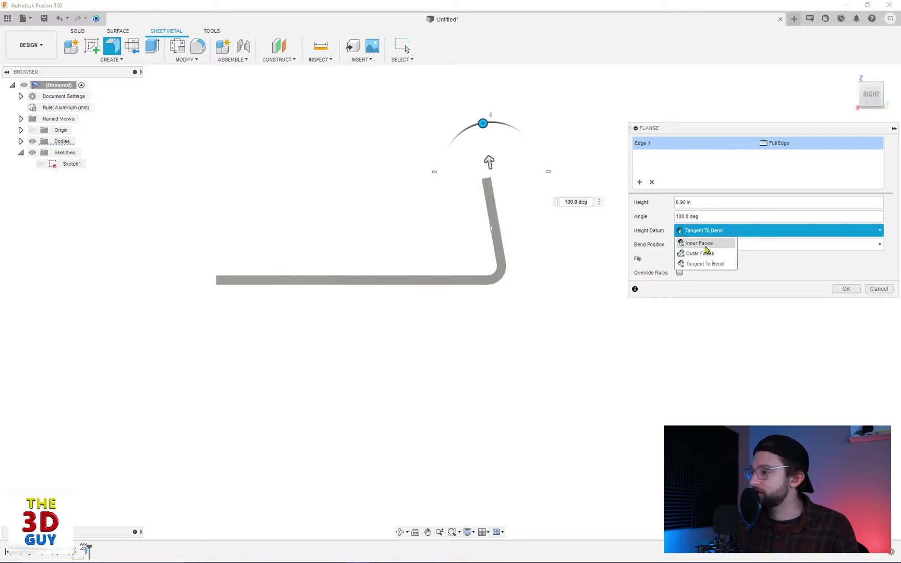
{"action": "left_click", "coordinate": [703, 244]}
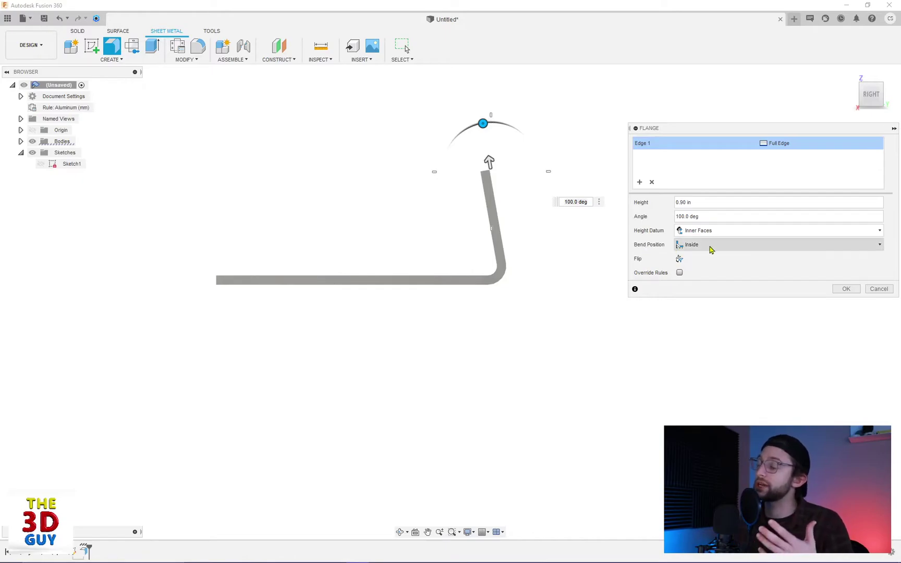
{"action": "left_click", "coordinate": [710, 250]}
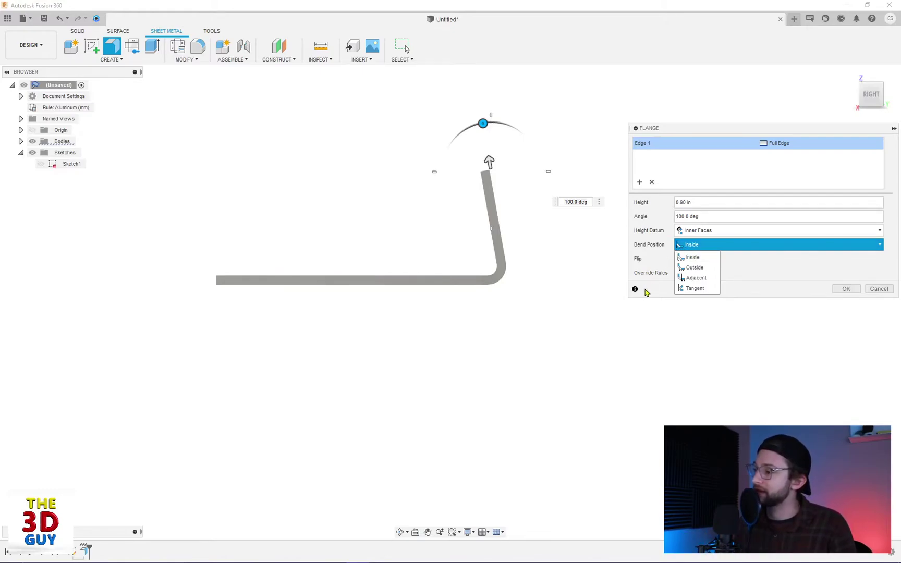
{"action": "left_click", "coordinate": [610, 336]}
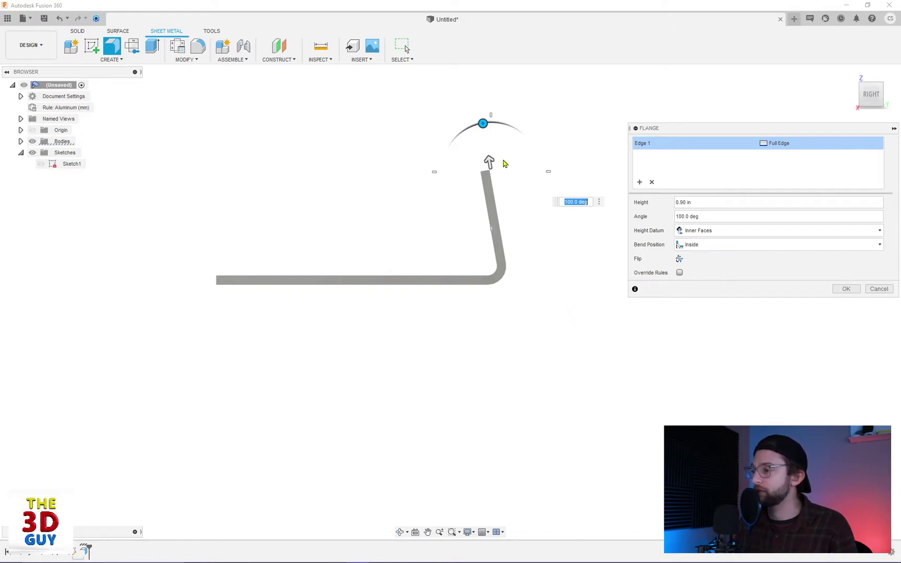
Step: Set the flange angle to 90 and try Outside then Inside bend positions
{"action": "type", "text": "90"}
{"action": "key", "text": "Return"}
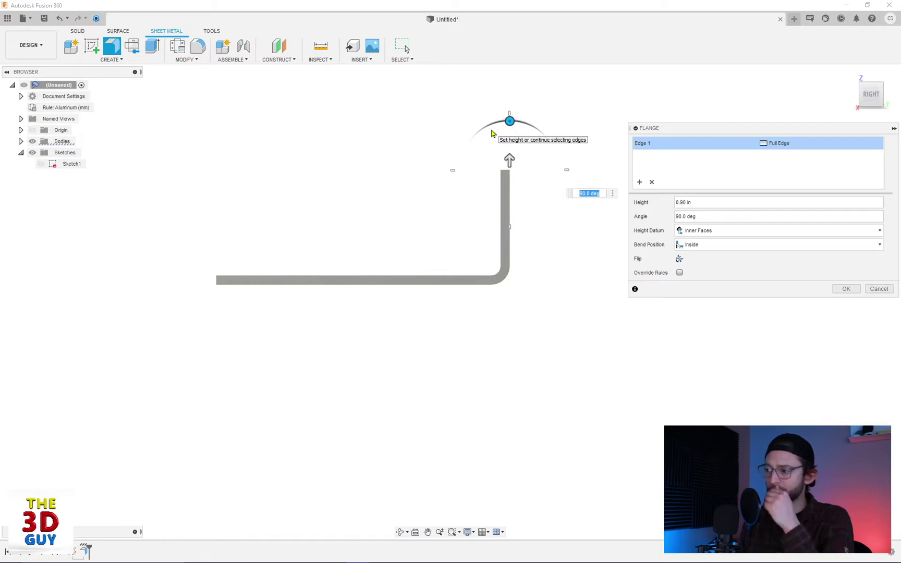
{"action": "left_click", "coordinate": [730, 244]}
{"action": "left_click", "coordinate": [702, 269]}
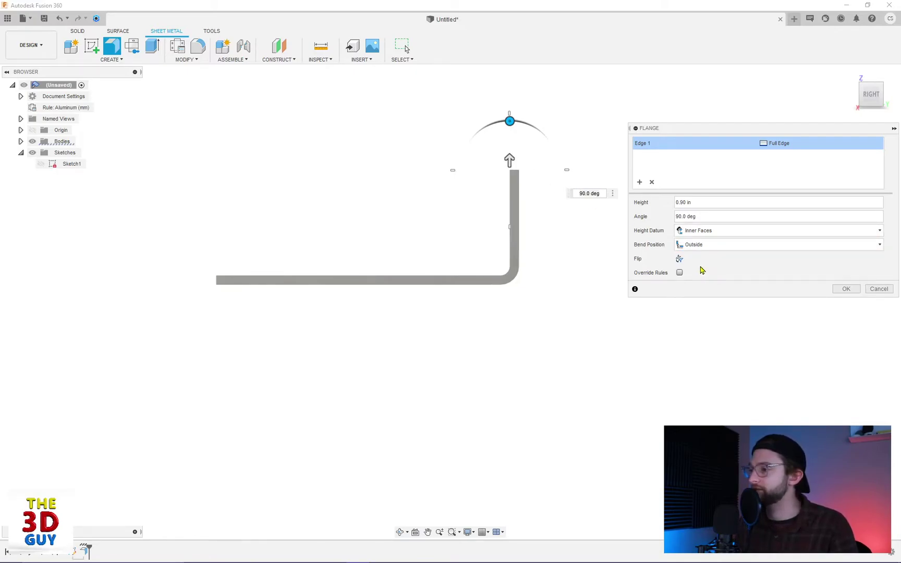
{"action": "left_click", "coordinate": [700, 245]}
{"action": "left_click", "coordinate": [696, 258]}
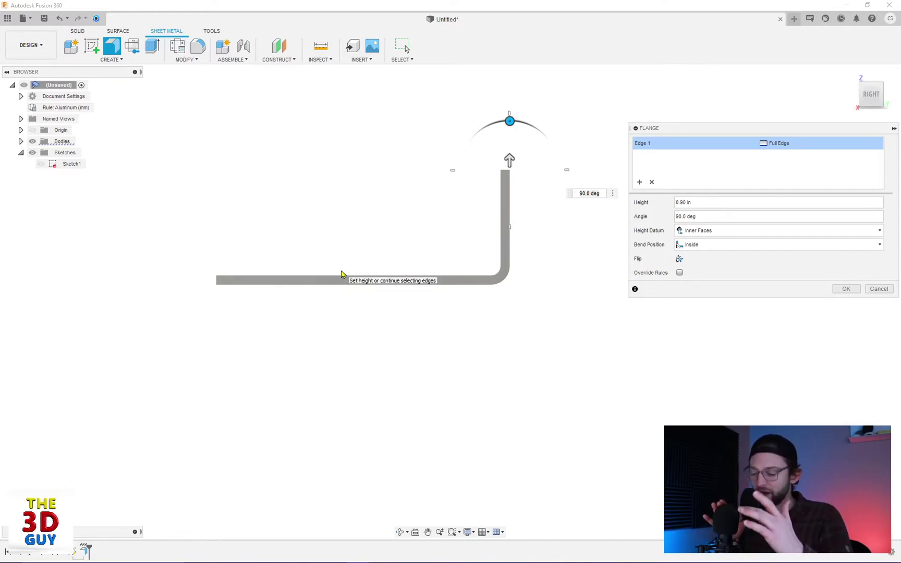
{"action": "mouse_move", "coordinate": [386, 191]}
{"action": "middle_mouse_down", "text": "shift"}
{"action": "mouse_move", "coordinate": [387, 203]}
{"action": "mouse_move", "coordinate": [385, 194]}
{"action": "middle_mouse_up", "text": "shift"}
{"action": "left_click", "coordinate": [872, 94]}
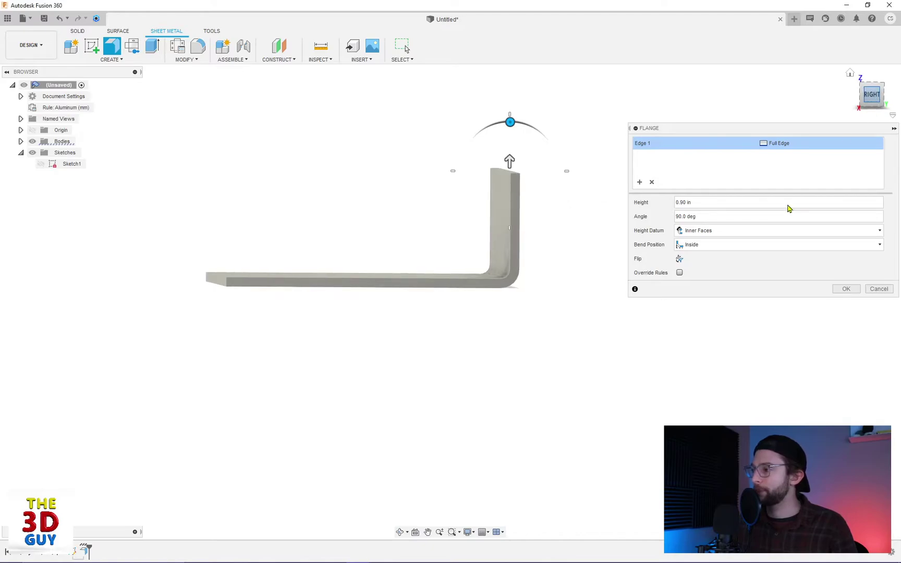
Step: Cycle the bend position through Outside, Adjacent and Tangent, then tilt the flange to 120 degrees
{"action": "left_click", "coordinate": [720, 245]}
{"action": "left_click", "coordinate": [698, 267]}
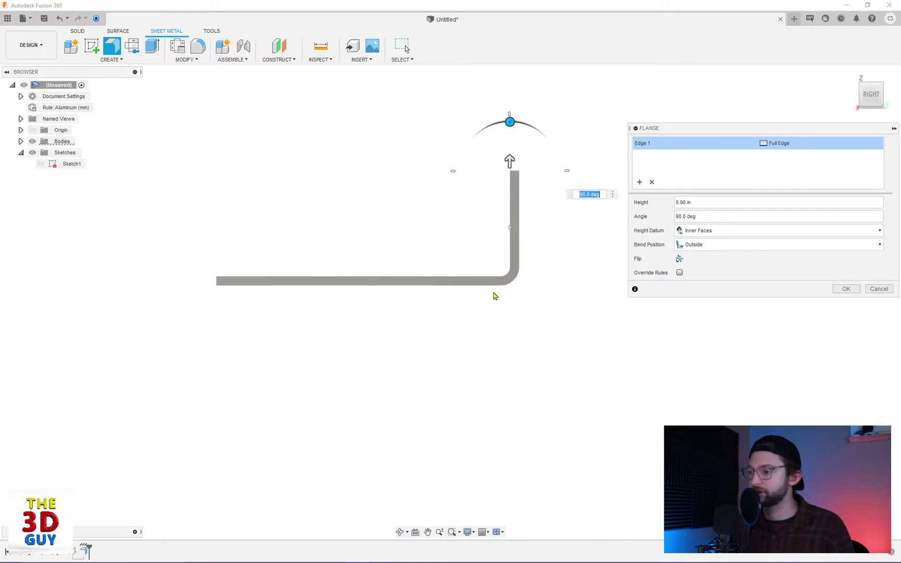
{"action": "left_click", "coordinate": [719, 244]}
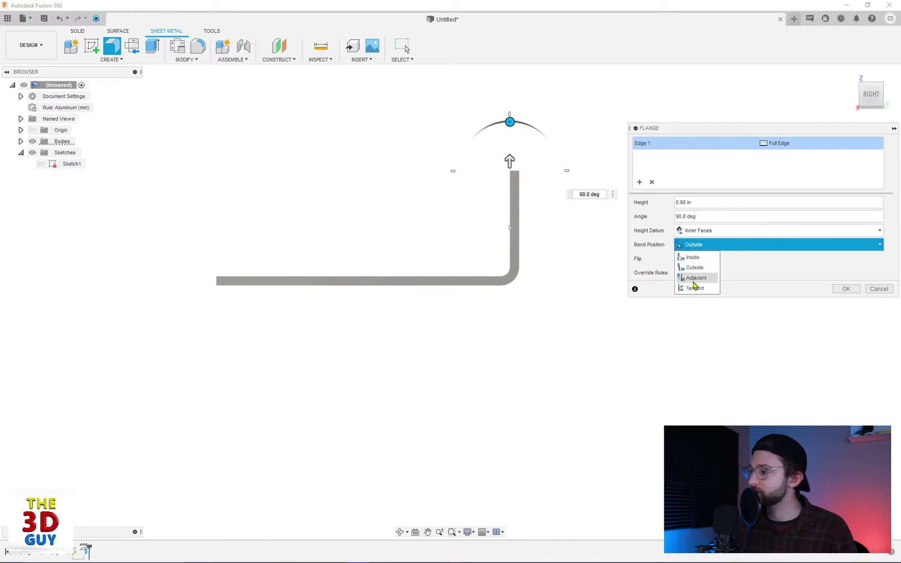
{"action": "left_click", "coordinate": [696, 278]}
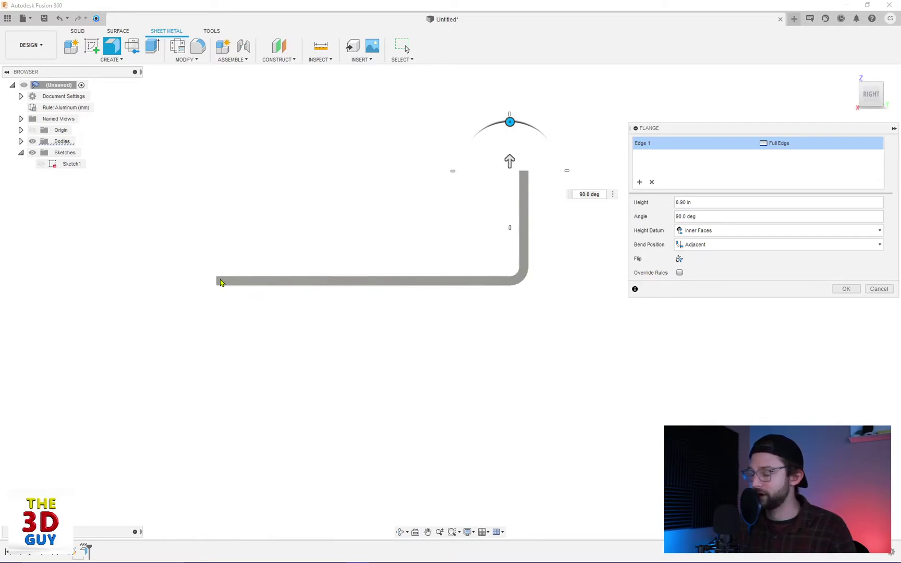
{"action": "left_click", "coordinate": [727, 246]}
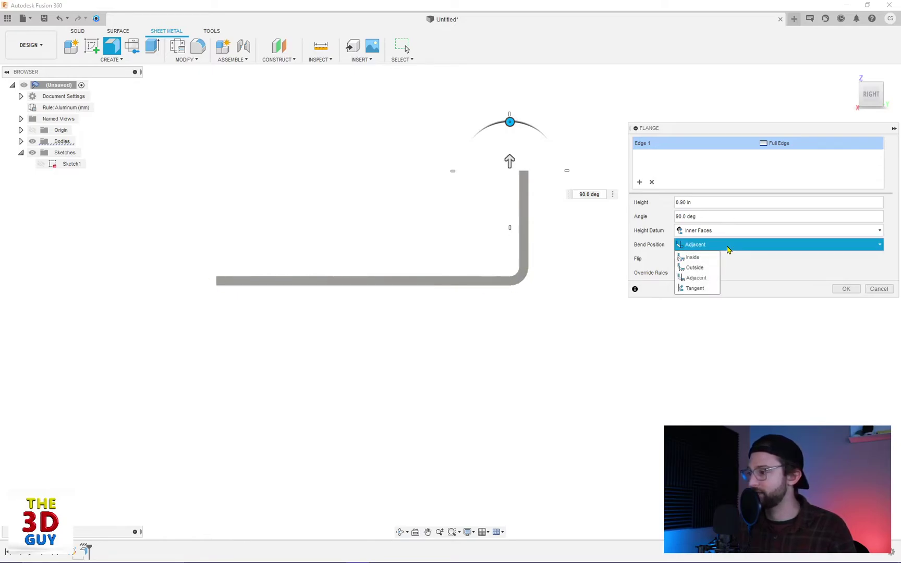
{"action": "left_click", "coordinate": [701, 291]}
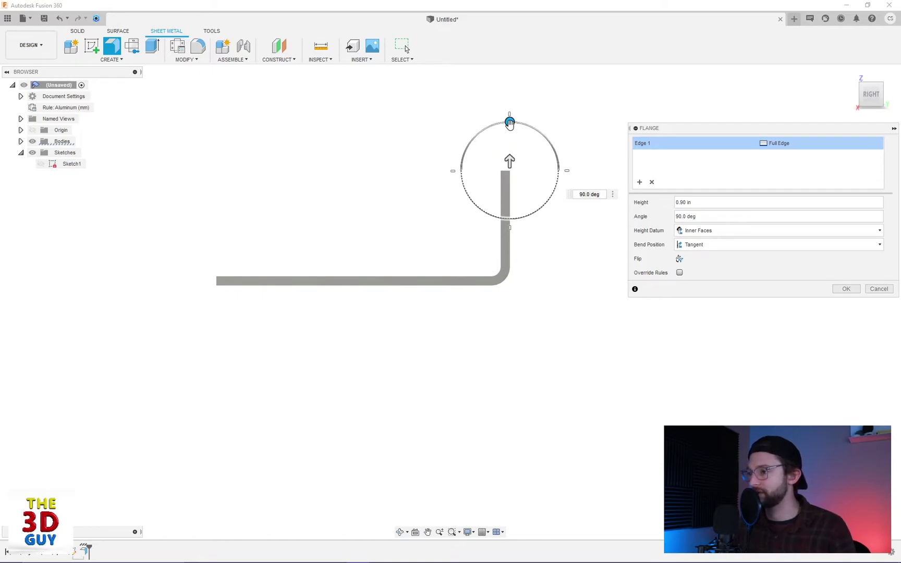
{"action": "left_click_drag", "start_coordinate": [510, 123], "coordinate": [490, 137]}
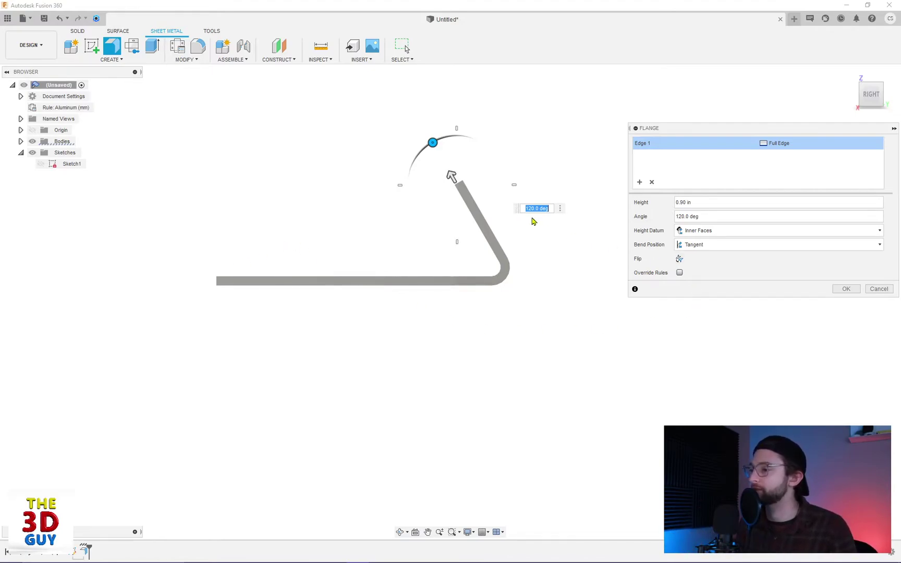
Step: Switch the bend position to Outside and try flipping the flange direction
{"action": "left_click", "coordinate": [732, 245]}
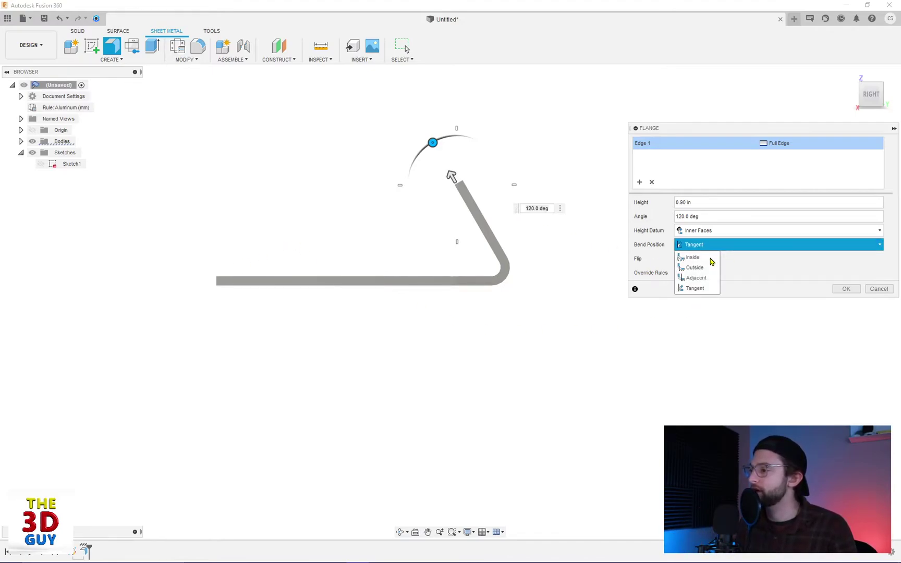
{"action": "left_click", "coordinate": [699, 268]}
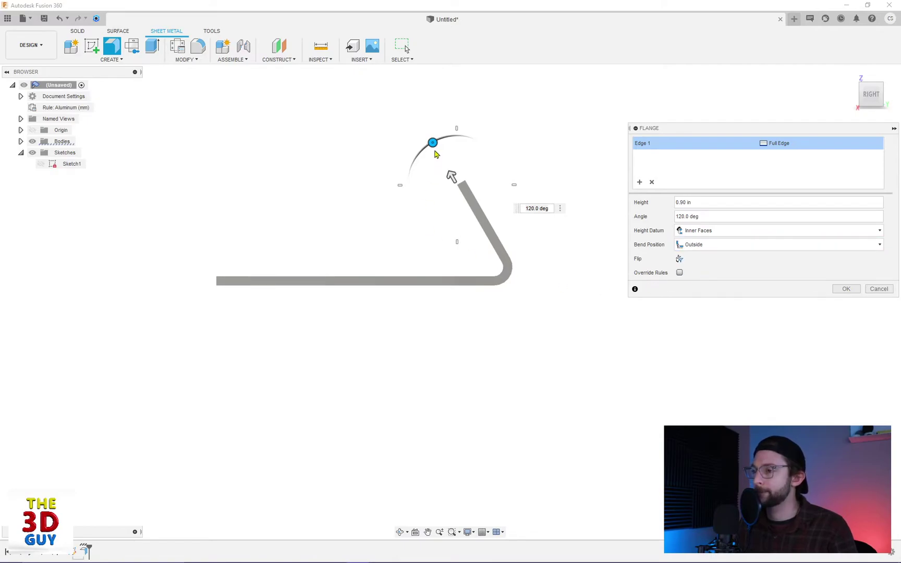
{"action": "left_click", "coordinate": [680, 259]}
{"action": "left_click", "coordinate": [679, 259]}
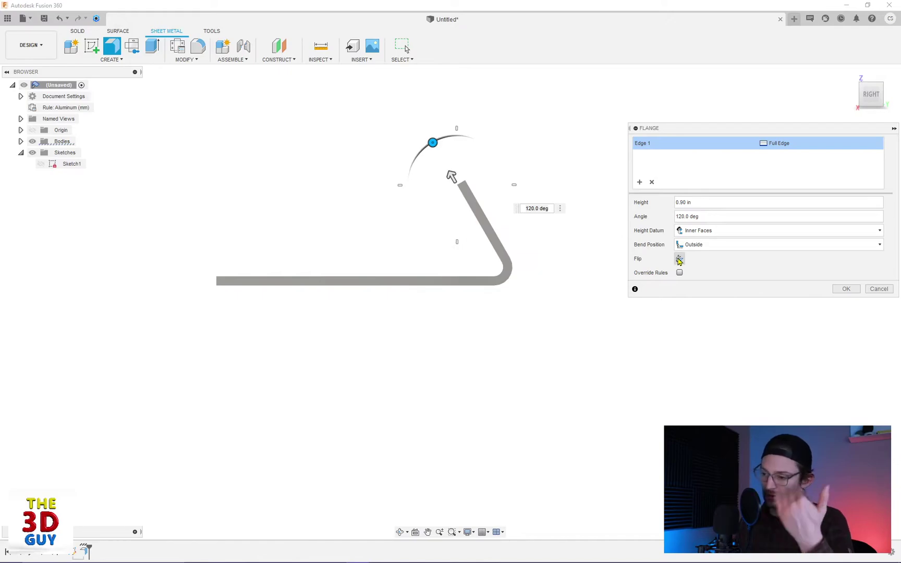
{"action": "left_click", "coordinate": [680, 259]}
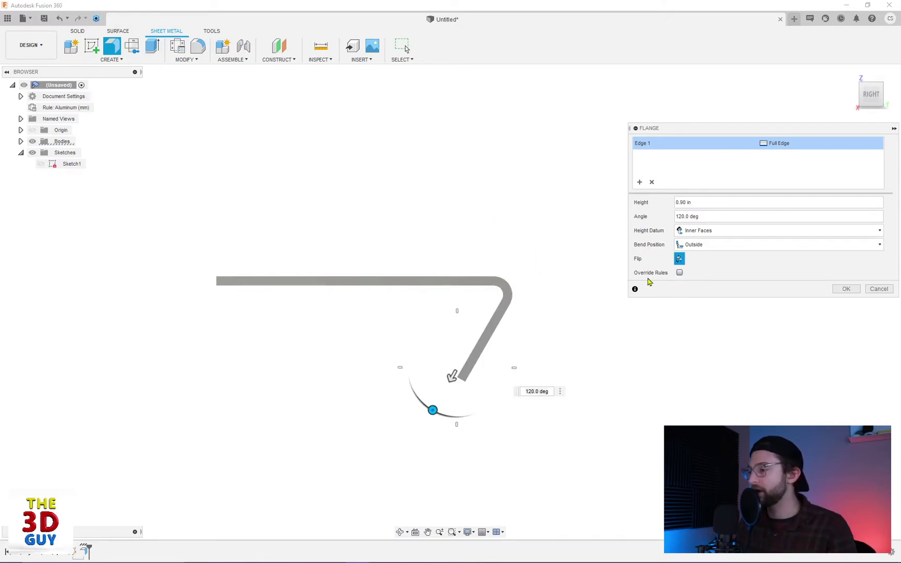
Step: Enable rule overrides, return the flange to 90°, flip it upward and commit it
{"action": "left_click", "coordinate": [679, 273]}
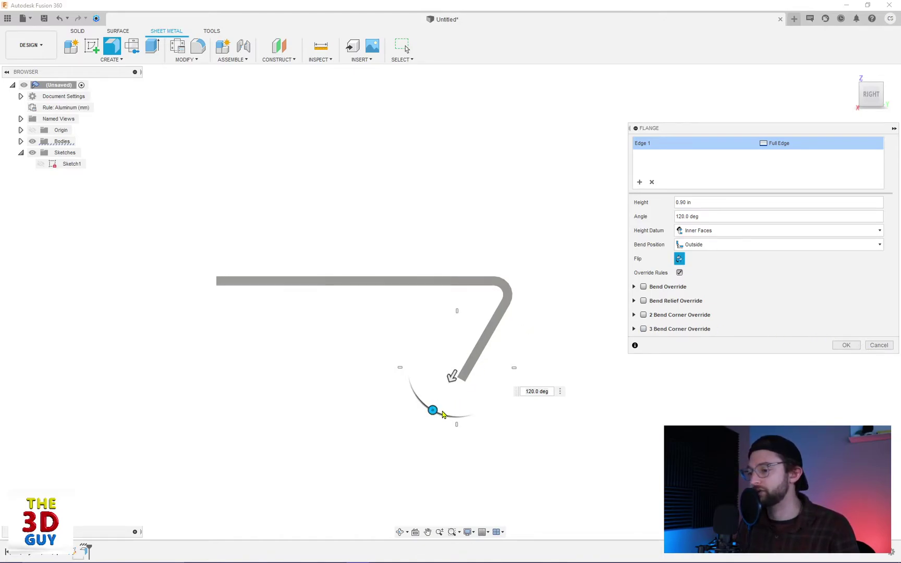
{"action": "left_click_drag", "start_coordinate": [458, 380], "coordinate": [457, 420]}
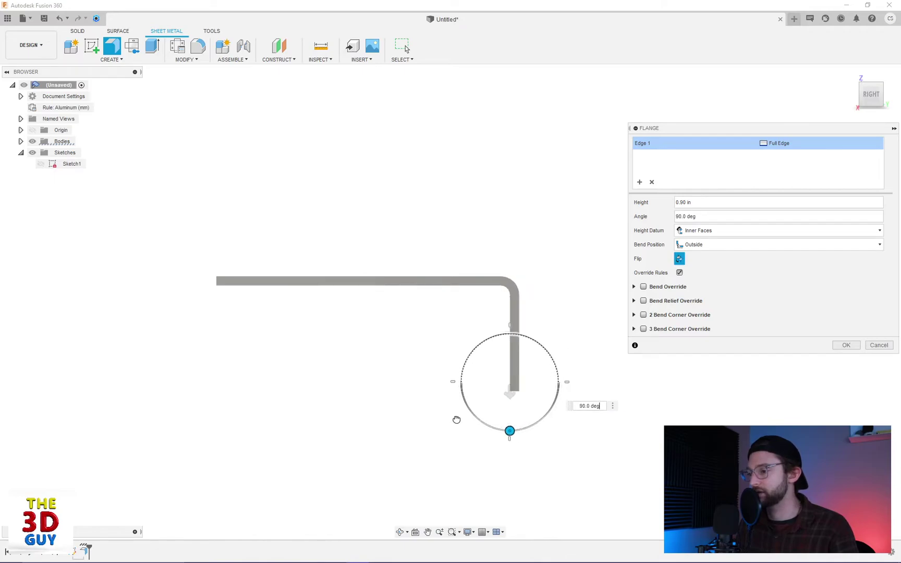
{"action": "left_click", "coordinate": [678, 261]}
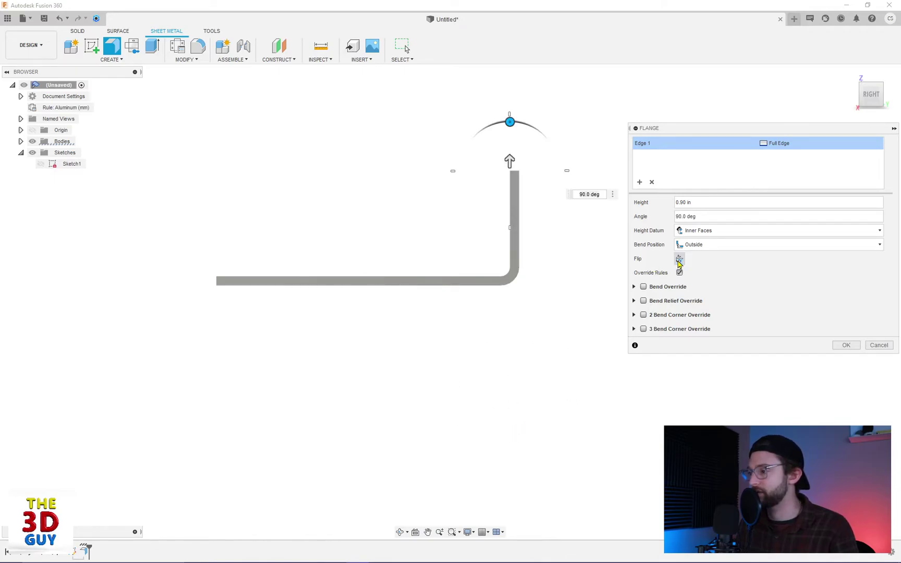
{"action": "left_click", "coordinate": [853, 347]}
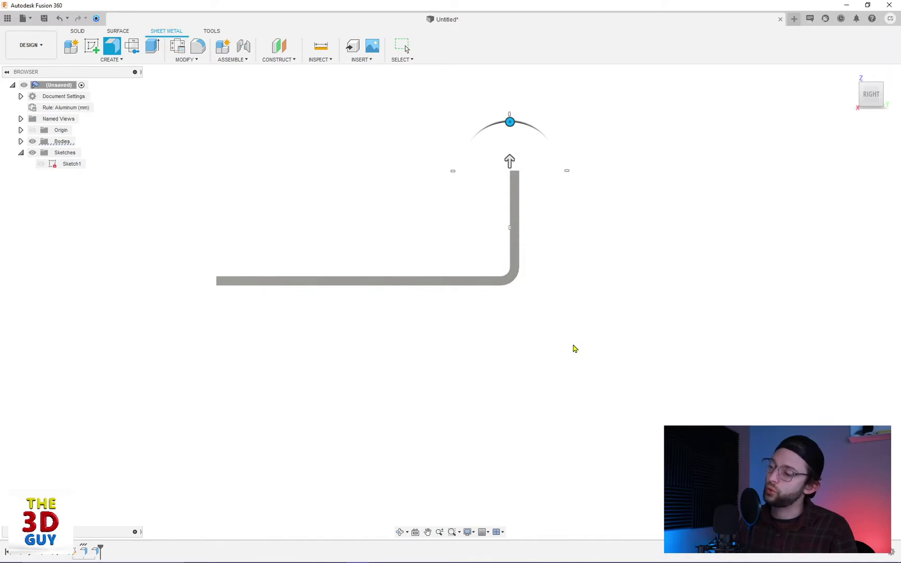
Step: From the Home view, start a 0.90 in flange on the plate's front edge and tick Override Rules
{"action": "key", "text": "F6"}
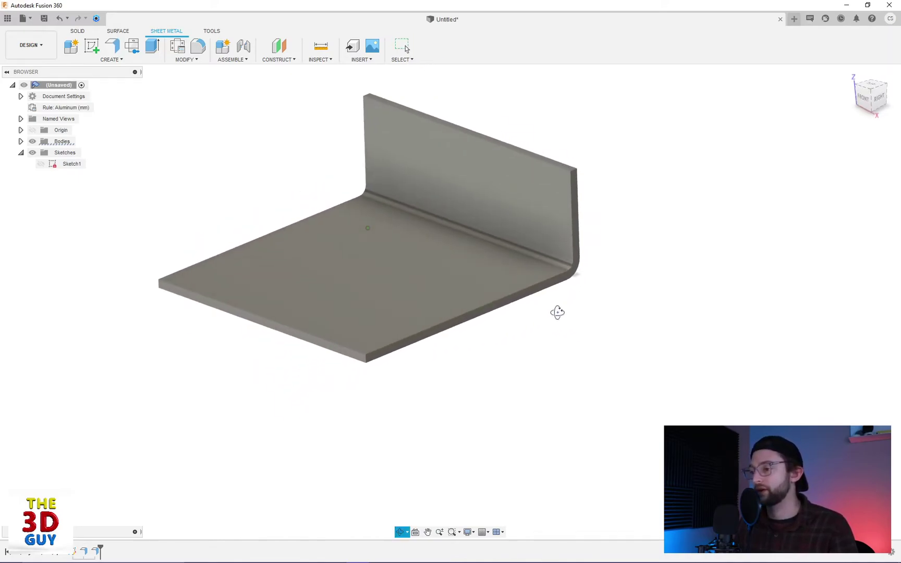
{"action": "left_click", "coordinate": [112, 46]}
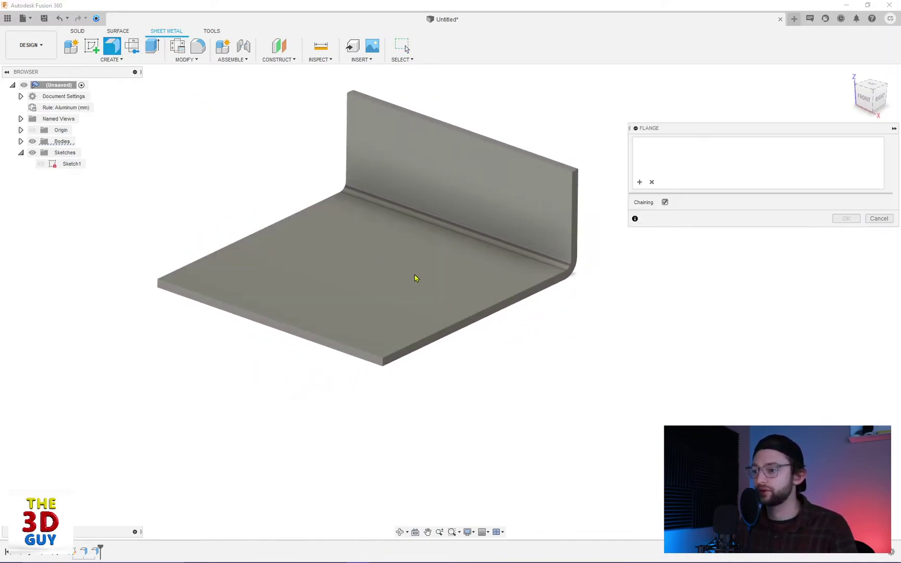
{"action": "left_click", "coordinate": [470, 316]}
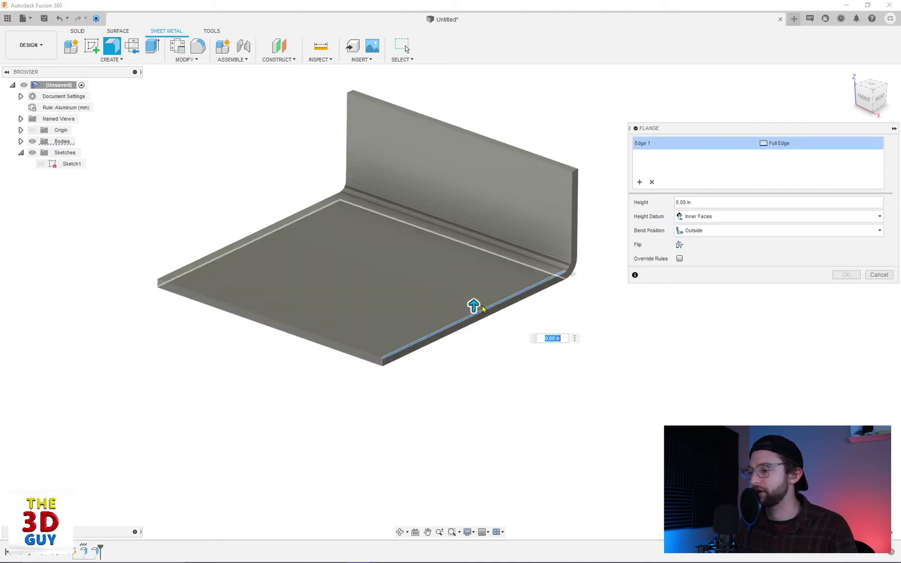
{"action": "left_click_drag", "start_coordinate": [473, 305], "coordinate": [475, 208]}
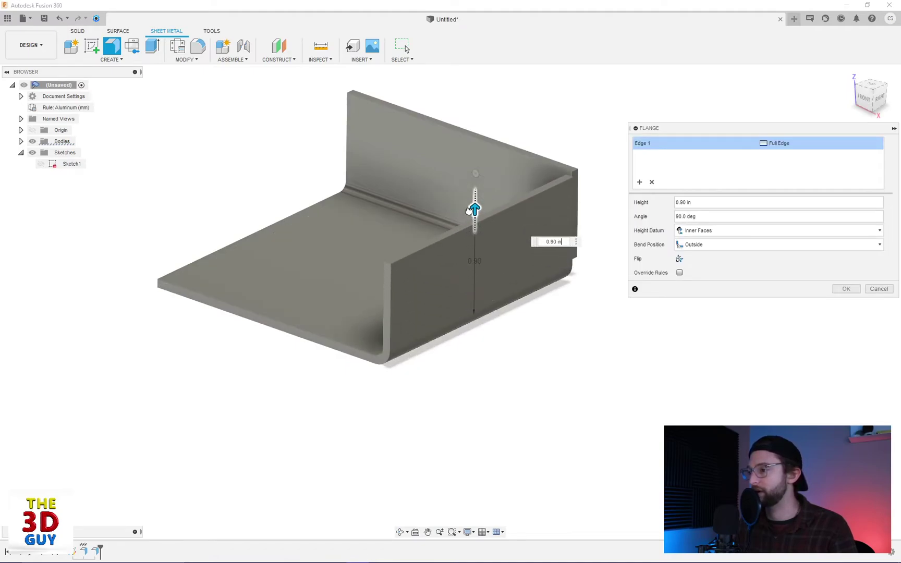
{"action": "middle_click_drag", "start_coordinate": [557, 334], "coordinate": [420, 328], "text": "shift"}
{"action": "scroll", "coordinate": [446, 316], "scroll_direction": "up", "scroll_amount": 5}
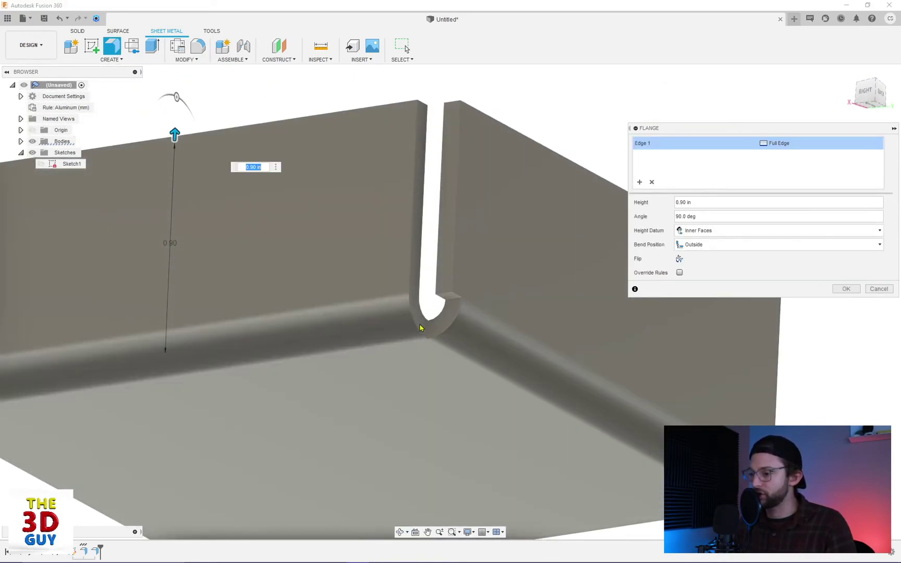
{"action": "scroll", "coordinate": [426, 308], "scroll_direction": "down", "scroll_amount": 4}
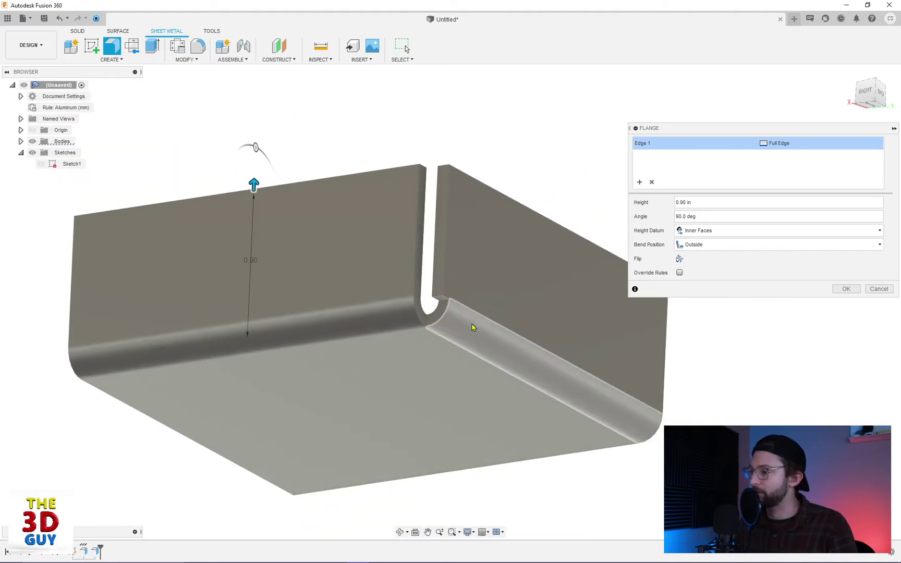
{"action": "middle_click_drag", "start_coordinate": [472, 326], "coordinate": [718, 336], "text": "shift"}
{"action": "left_click", "coordinate": [679, 272]}
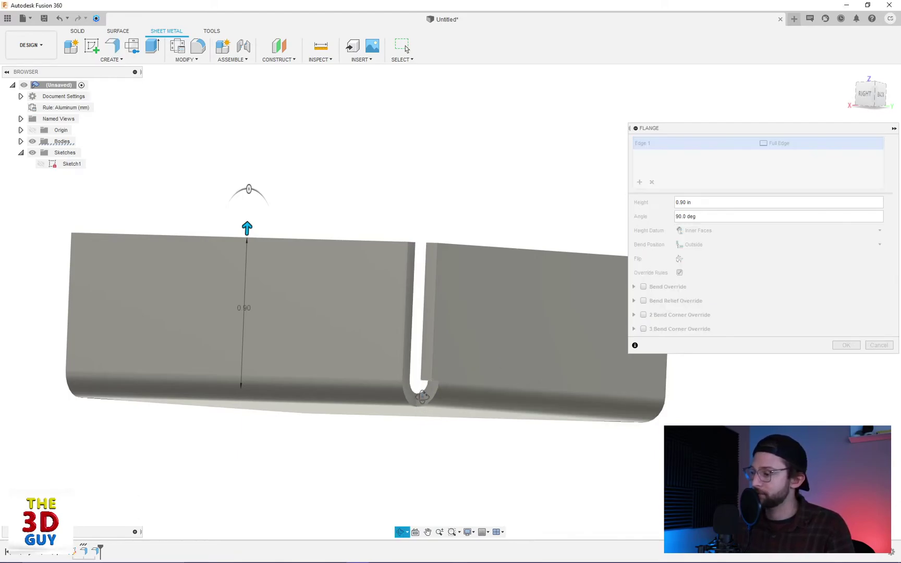
{"action": "middle_click_drag", "start_coordinate": [423, 412], "coordinate": [420, 368], "text": "shift"}
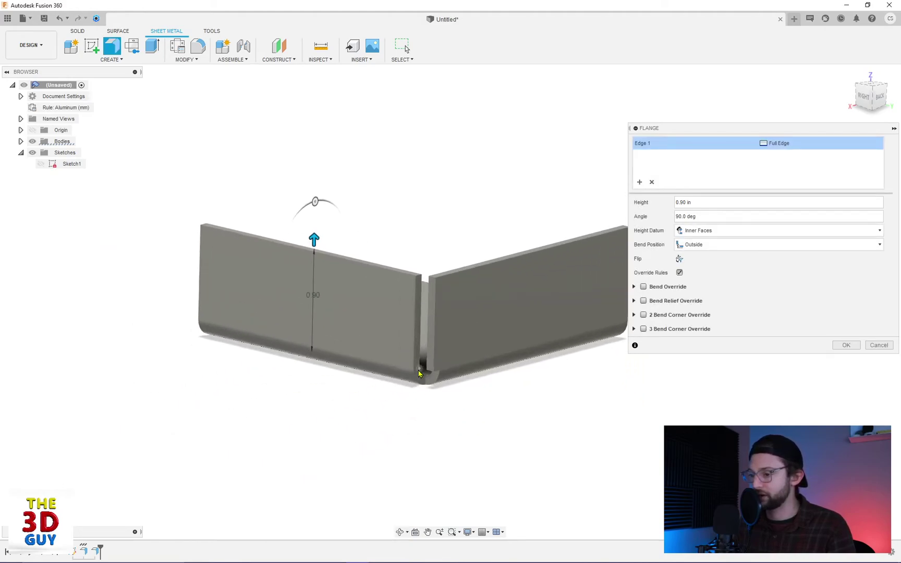
Step: Set the Edge 1 width to Symmetric at 0.80 in, then switch it to Two Side
{"action": "left_click", "coordinate": [799, 147]}
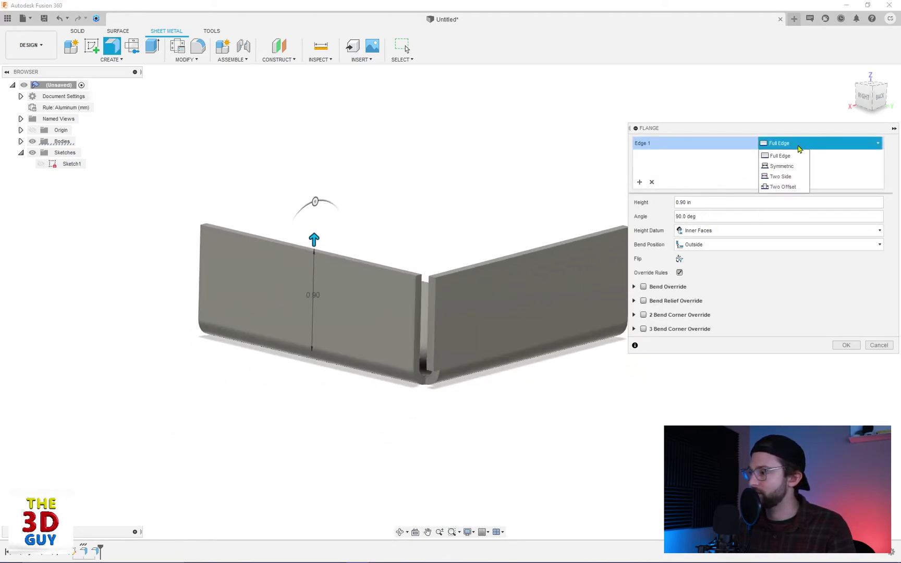
{"action": "left_click", "coordinate": [783, 166]}
{"action": "left_click_drag", "start_coordinate": [425, 378], "coordinate": [390, 381]}
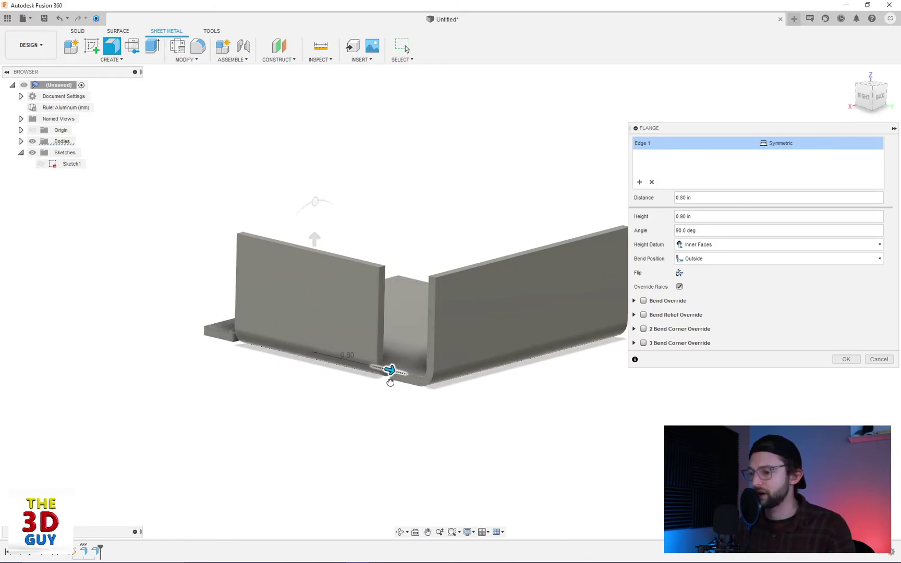
{"action": "middle_click_drag", "start_coordinate": [390, 381], "coordinate": [385, 374], "text": "shift"}
{"action": "scroll", "coordinate": [396, 387], "scroll_direction": "down", "scroll_amount": 2}
{"action": "scroll", "coordinate": [393, 391], "scroll_direction": "up", "scroll_amount": 6}
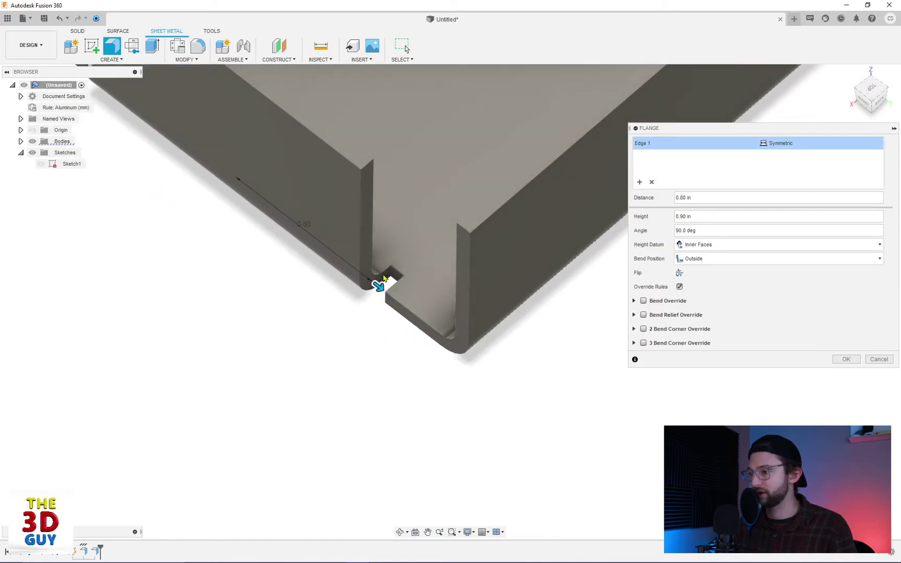
{"action": "scroll", "coordinate": [449, 365], "scroll_direction": "down", "scroll_amount": 5}
{"action": "middle_click_drag", "start_coordinate": [439, 392], "coordinate": [498, 366], "text": "shift"}
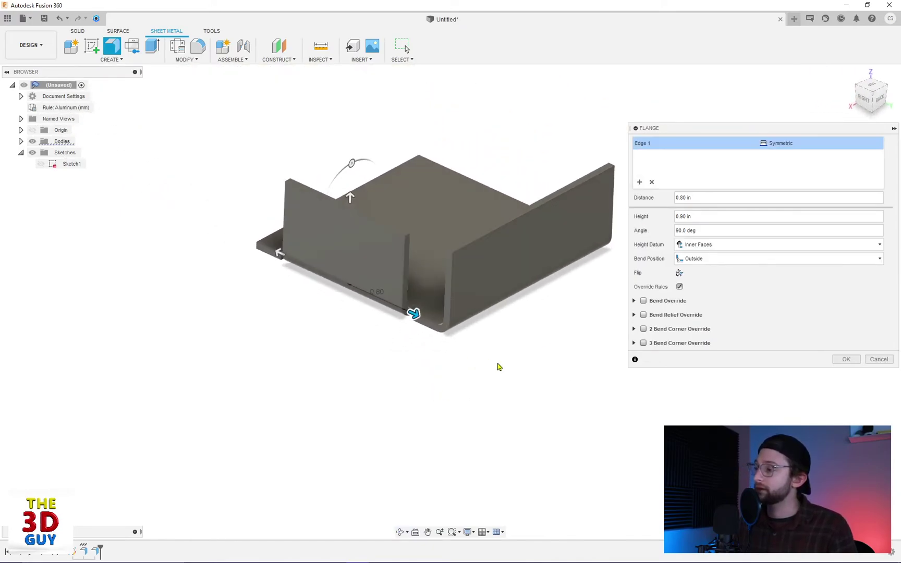
{"action": "left_click", "coordinate": [803, 145]}
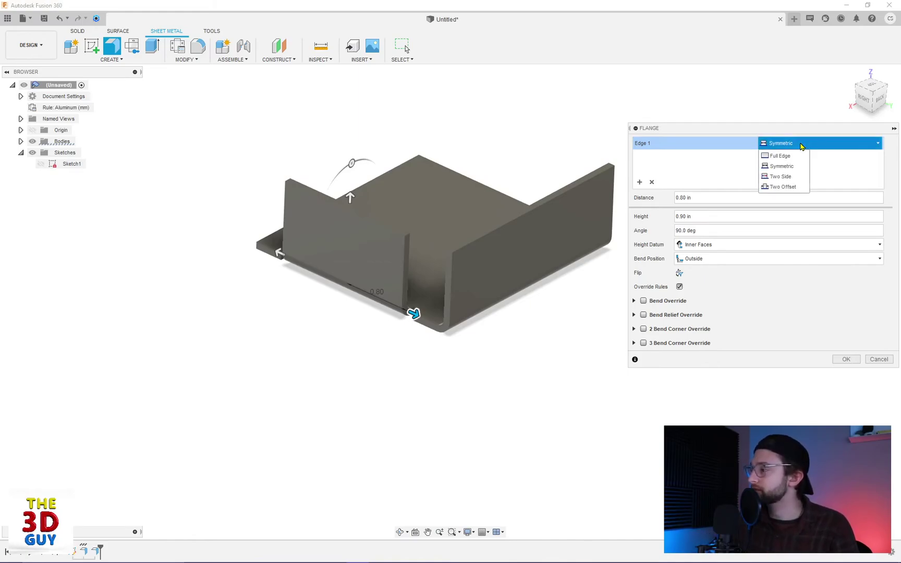
{"action": "left_click", "coordinate": [782, 177]}
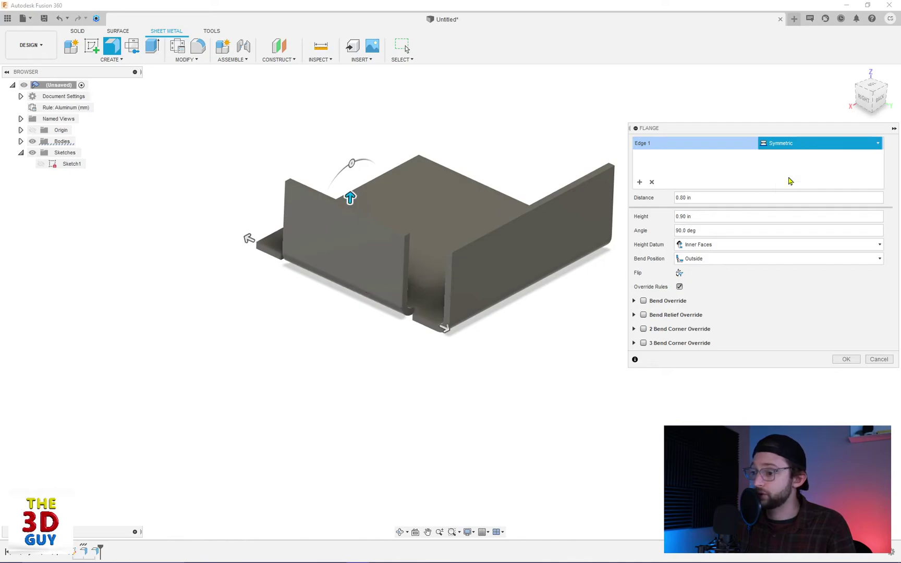
Step: Set the flange's Two Side distances to 1.00 in and 0.70 in, then change its width type to Two Offset
{"action": "left_click_drag", "start_coordinate": [405, 319], "coordinate": [399, 317]}
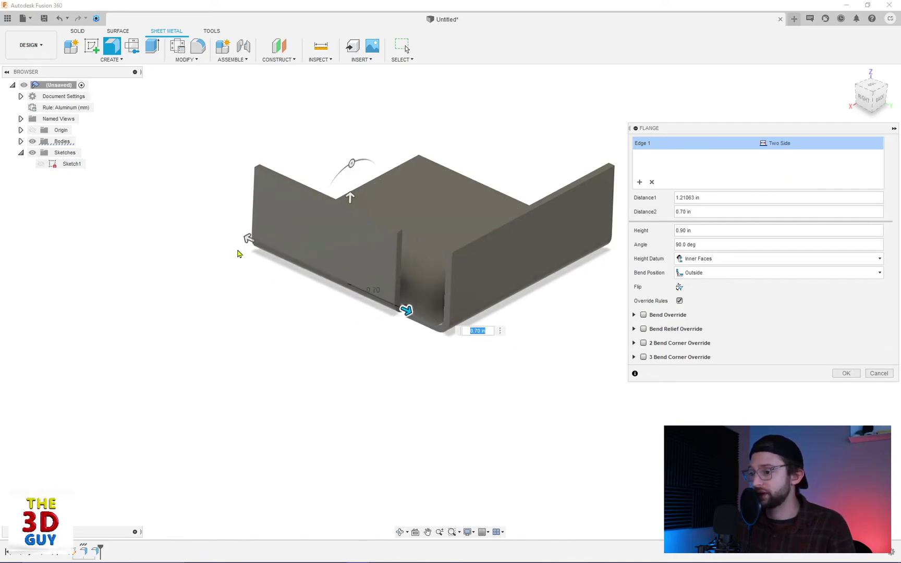
{"action": "left_click_drag", "start_coordinate": [245, 237], "coordinate": [262, 249]}
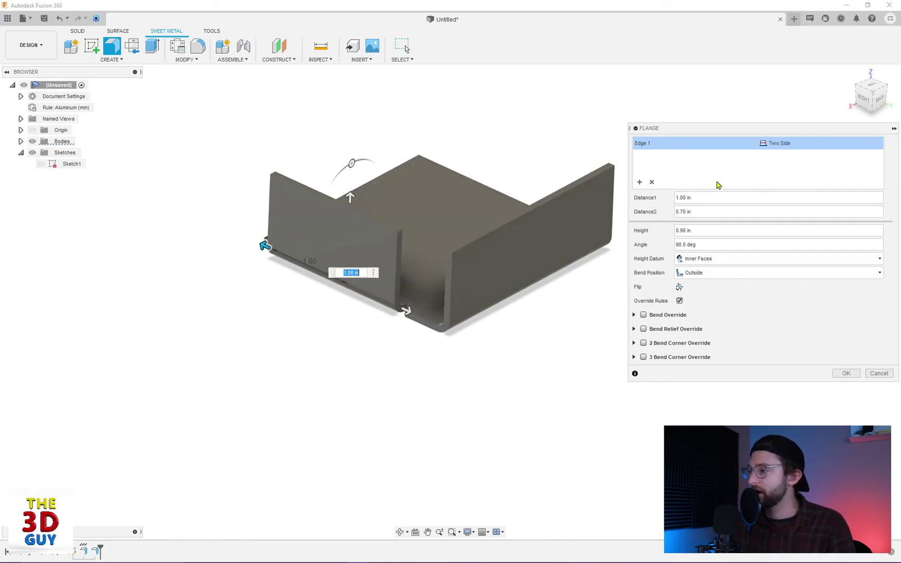
{"action": "left_click", "coordinate": [780, 143]}
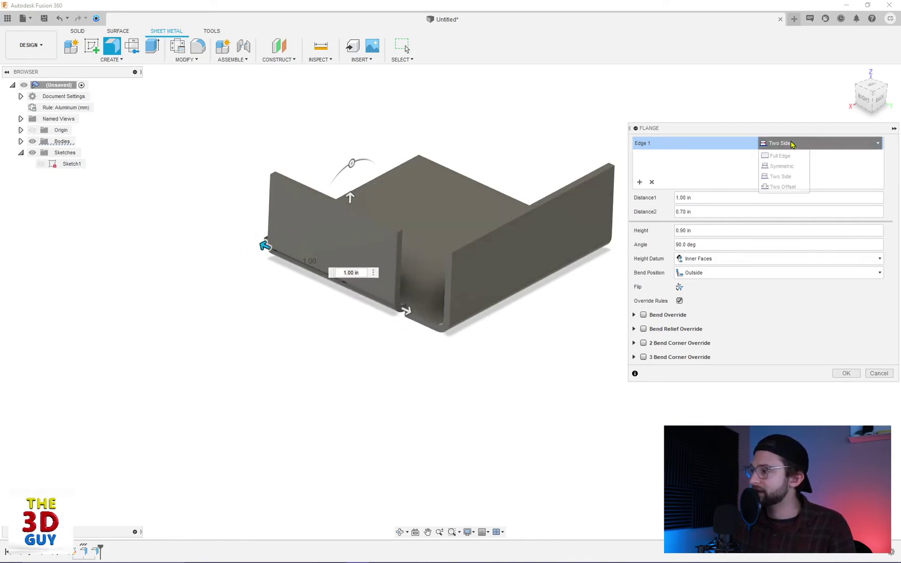
{"action": "left_click", "coordinate": [783, 187]}
Step: Inset the flange with Offset 1 at -0.40 in and Offset 2 at -0.50 in
{"action": "middle_click_drag", "start_coordinate": [515, 336], "coordinate": [501, 370], "text": "shift"}
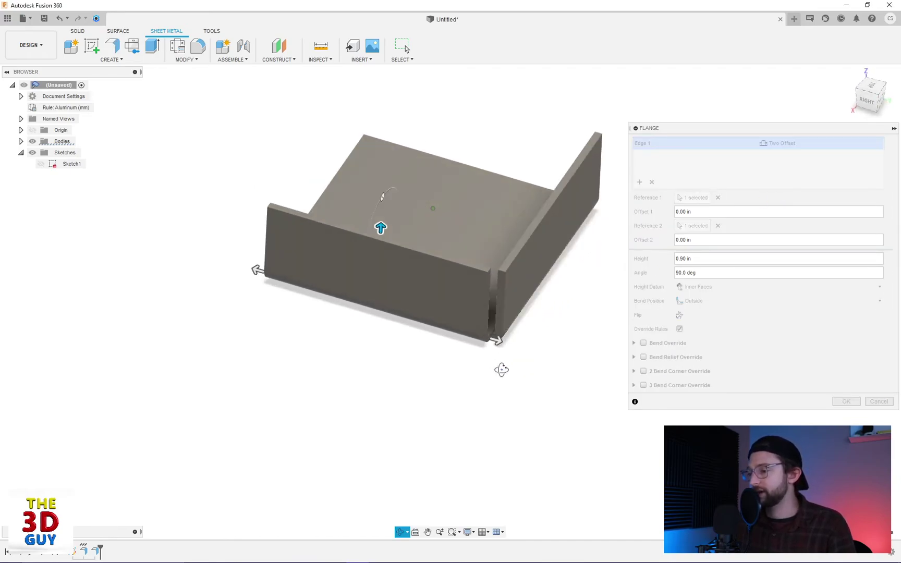
{"action": "left_click_drag", "start_coordinate": [252, 268], "coordinate": [289, 281]}
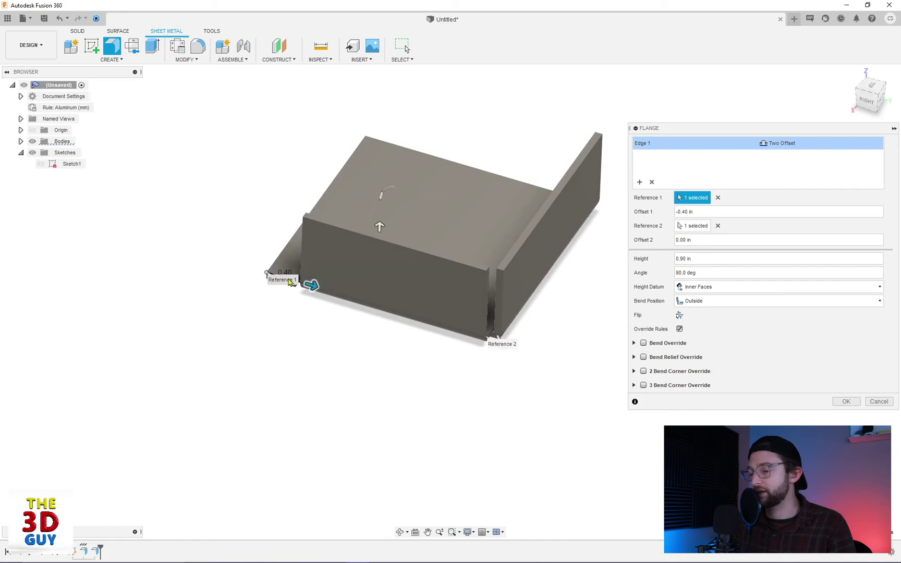
{"action": "left_click_drag", "start_coordinate": [493, 337], "coordinate": [450, 334]}
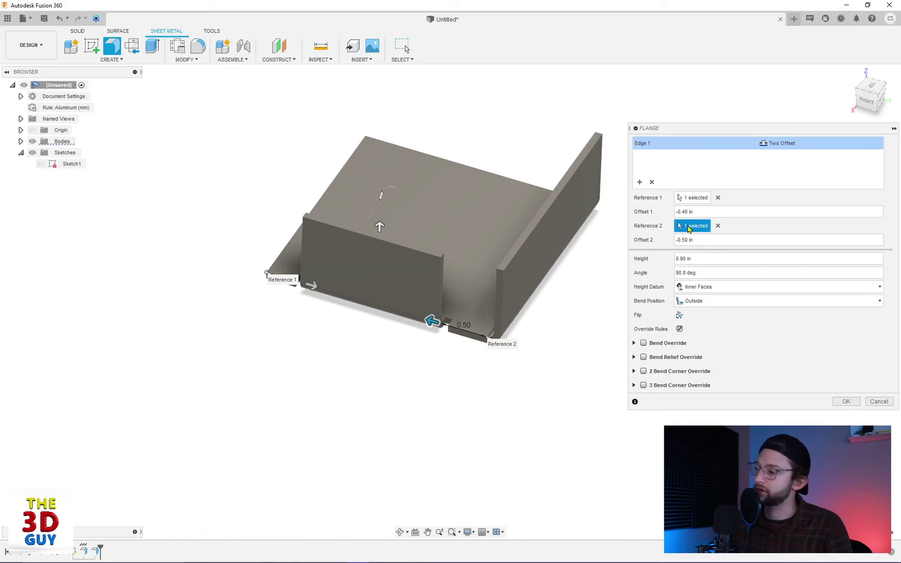
{"action": "left_click", "coordinate": [696, 197]}
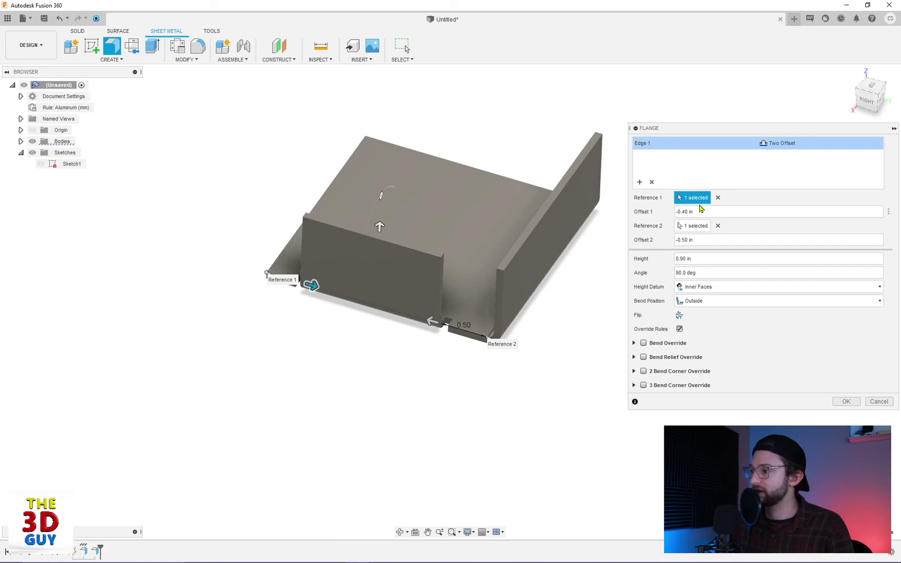
{"action": "scroll", "coordinate": [266, 273], "scroll_direction": "up", "scroll_amount": 2}
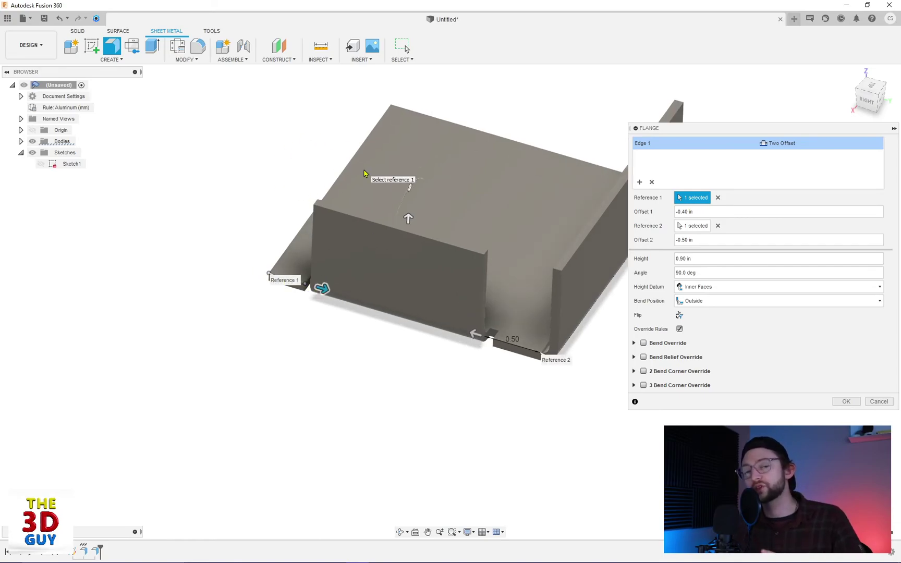
{"action": "scroll", "coordinate": [282, 235], "scroll_direction": "down", "scroll_amount": 2}
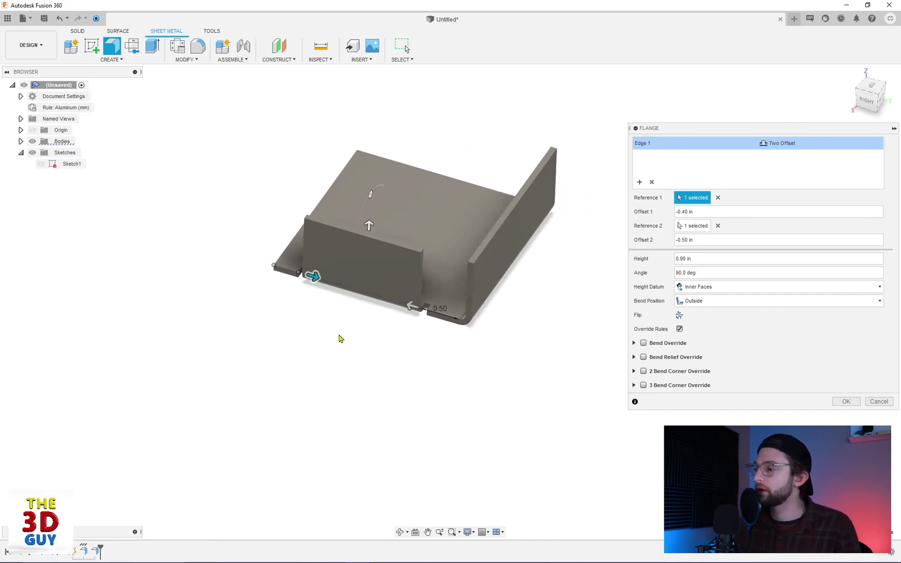